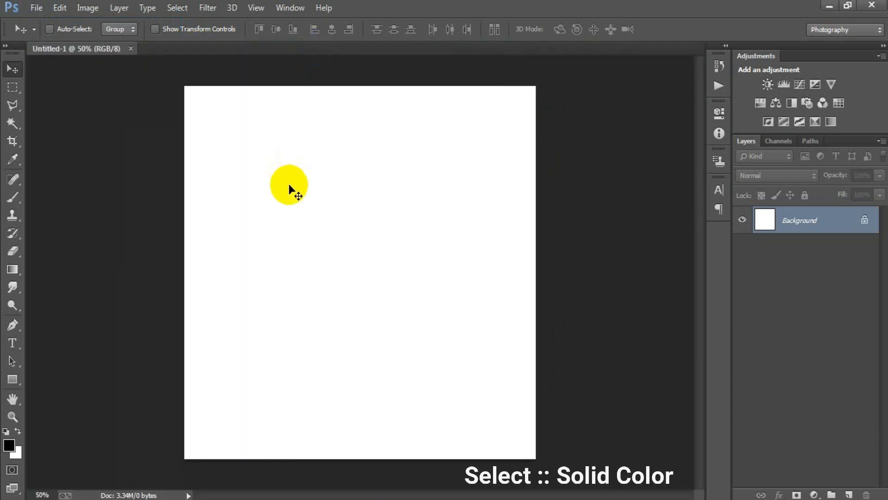
Add a solid color fill layer above the background in green 007338.
{"action": "left_click", "coordinate": [813, 492]}
{"action": "left_click", "coordinate": [796, 190]}
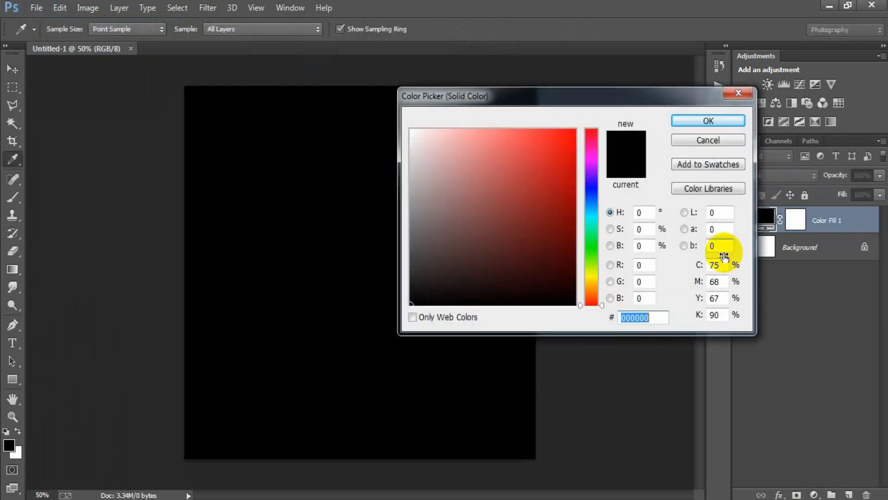
{"action": "type", "text": "007338"}
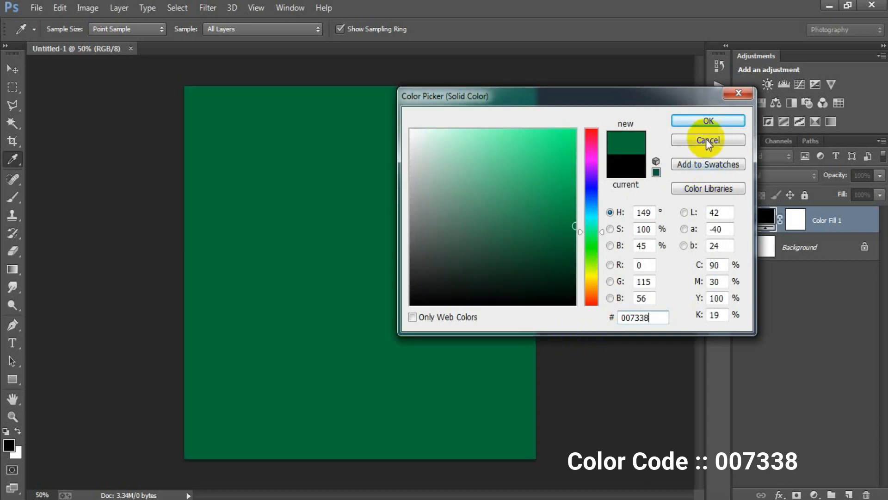
{"action": "left_click", "coordinate": [708, 121]}
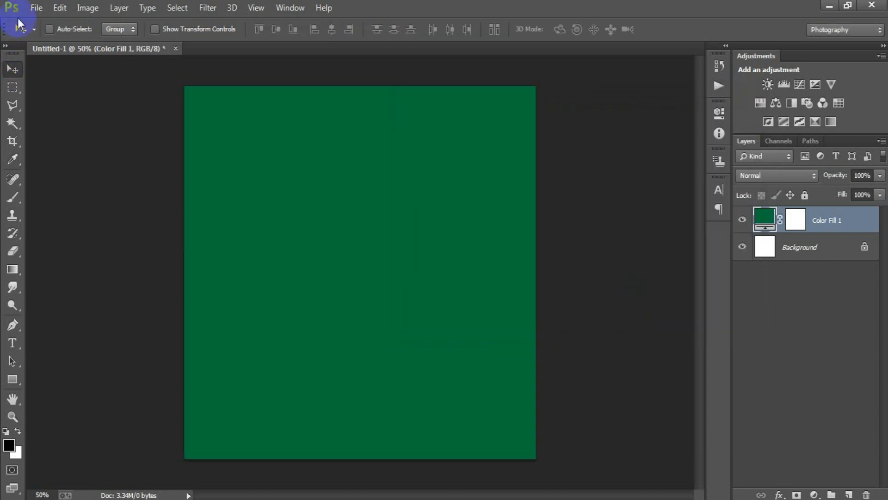
Place the classroom photo ending in 006 as a linked file and enlarge it to about 25.8% so it covers the canvas.
{"action": "left_click", "coordinate": [36, 9]}
{"action": "left_click", "coordinate": [75, 218]}
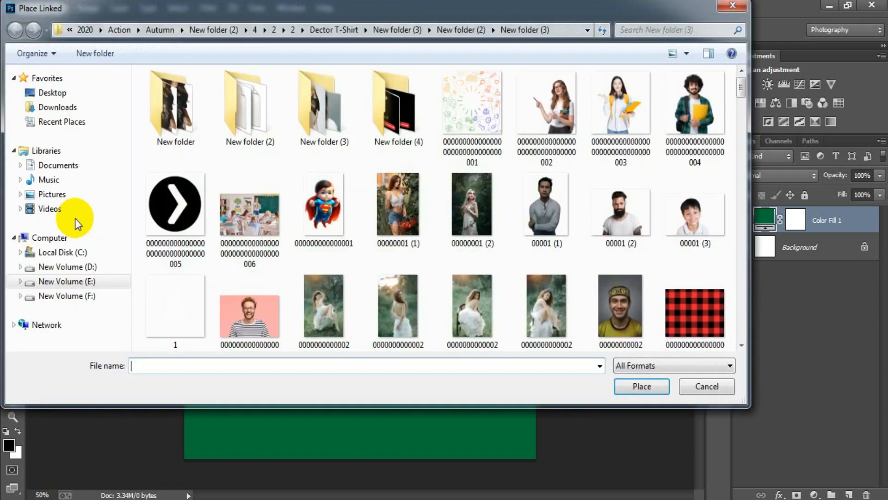
{"action": "double_click", "coordinate": [249, 223]}
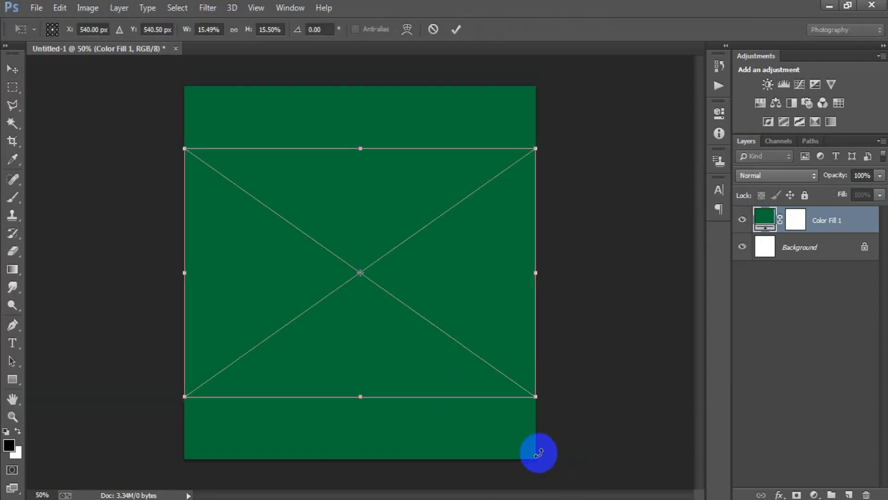
{"action": "left_click_drag", "start_coordinate": [535, 399], "coordinate": [653, 479]}
{"action": "left_click_drag", "start_coordinate": [378, 440], "coordinate": [379, 429]}
{"action": "left_click", "coordinate": [457, 29]}
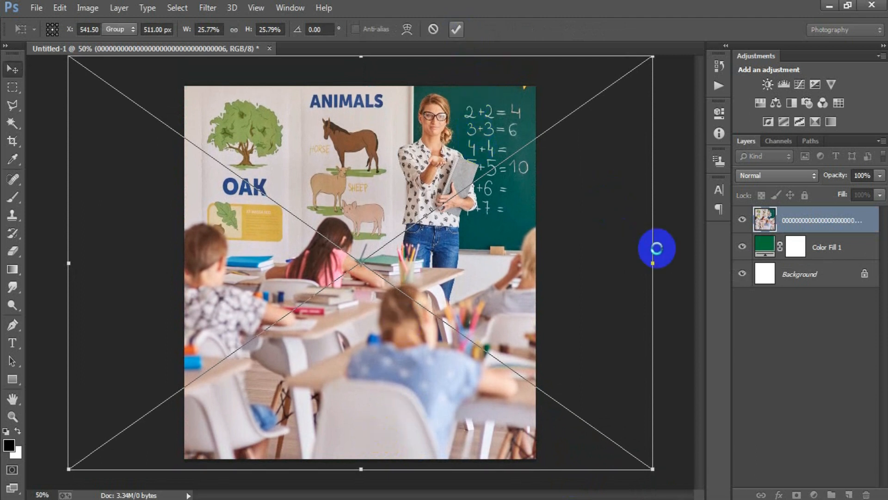
Rasterize the classroom photo layer and blend it with Multiply at 34% opacity.
{"action": "right_click", "coordinate": [786, 221]}
{"action": "left_click", "coordinate": [603, 258]}
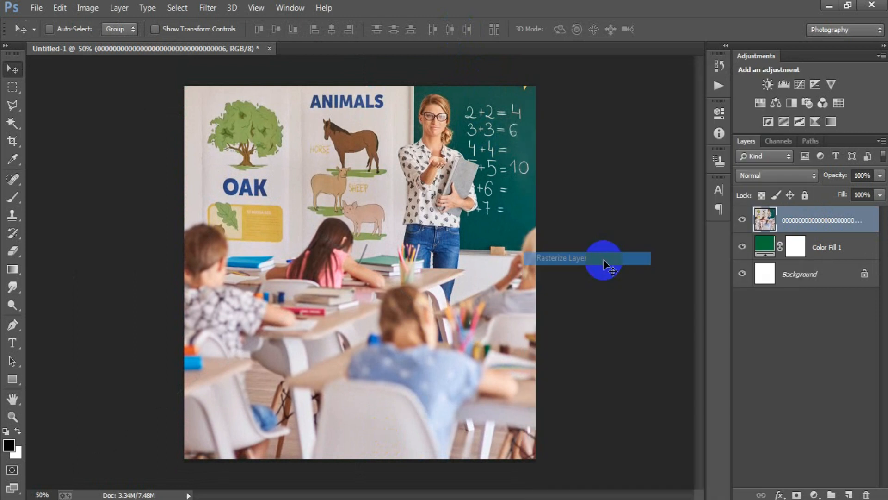
{"action": "left_click", "coordinate": [746, 176]}
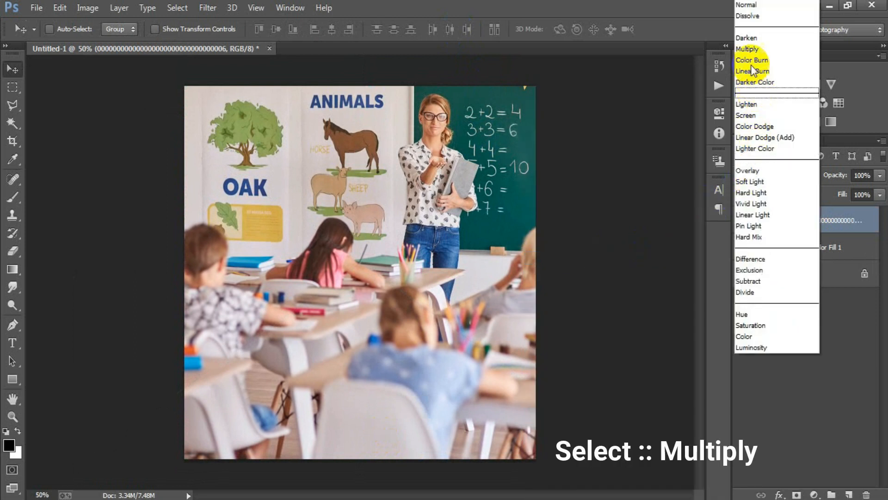
{"action": "left_click", "coordinate": [773, 49]}
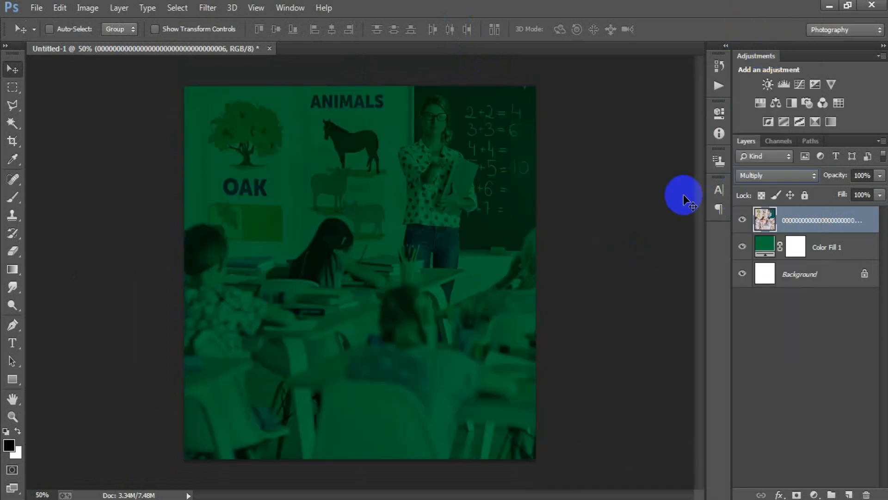
{"action": "left_click", "coordinate": [831, 181]}
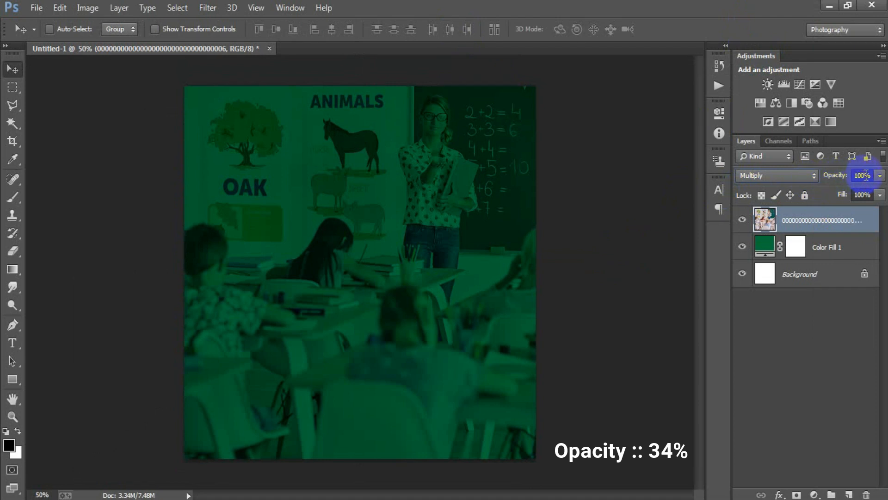
{"action": "type", "text": "34"}
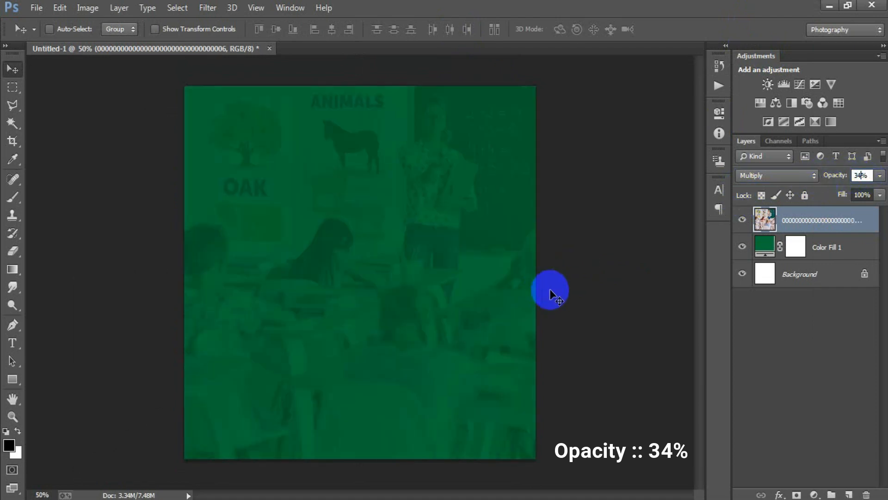
Place the school doodles image ending in 001 as a linked file over the whole canvas and rasterize its layer.
{"action": "left_click", "coordinate": [37, 7]}
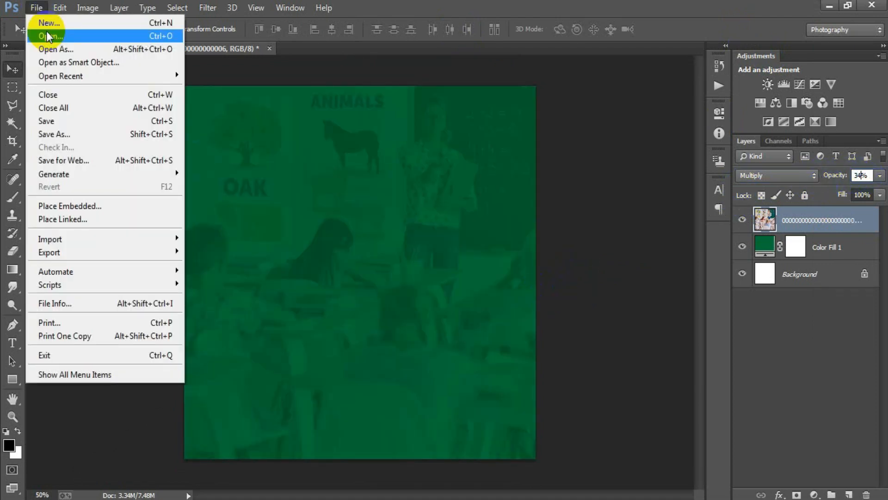
{"action": "left_click", "coordinate": [95, 218]}
{"action": "left_click", "coordinate": [451, 122]}
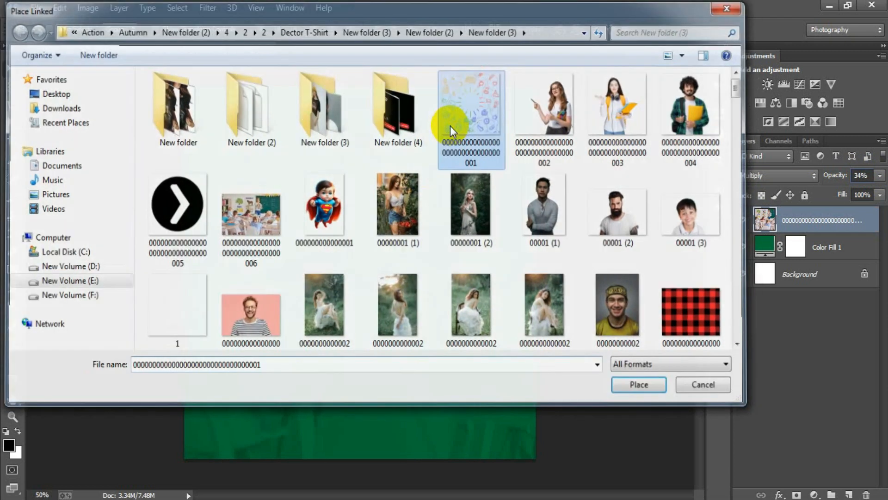
{"action": "double_click", "coordinate": [451, 121]}
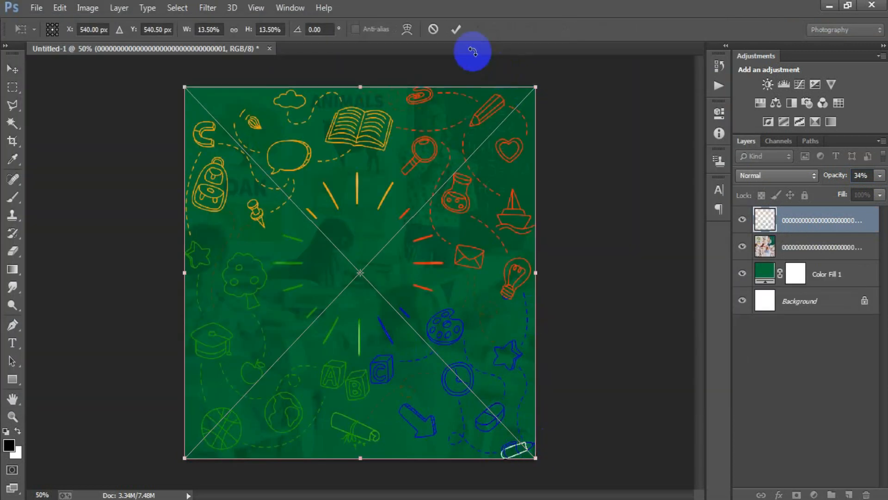
{"action": "left_click", "coordinate": [456, 31]}
{"action": "right_click", "coordinate": [814, 221]}
{"action": "left_click", "coordinate": [618, 258]}
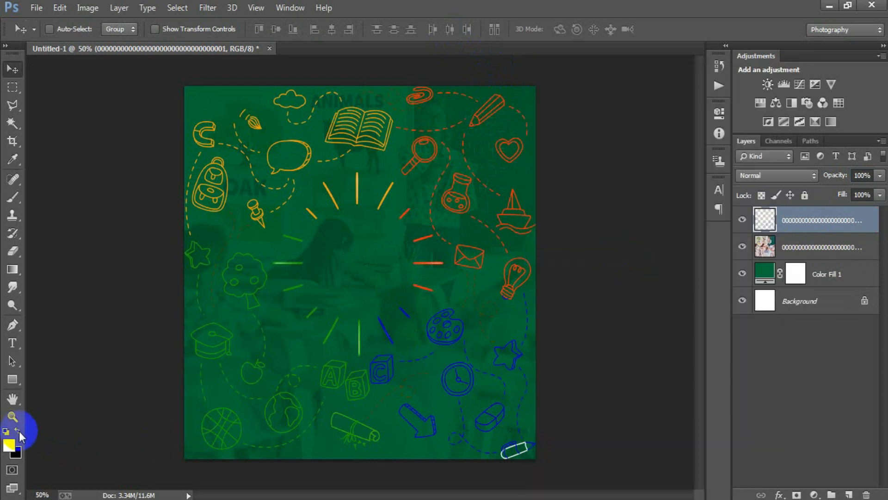
Select the doodle layer's drawn pixels, fill them with white and deselect.
{"action": "left_click", "coordinate": [742, 220]}
{"action": "left_click", "coordinate": [743, 220]}
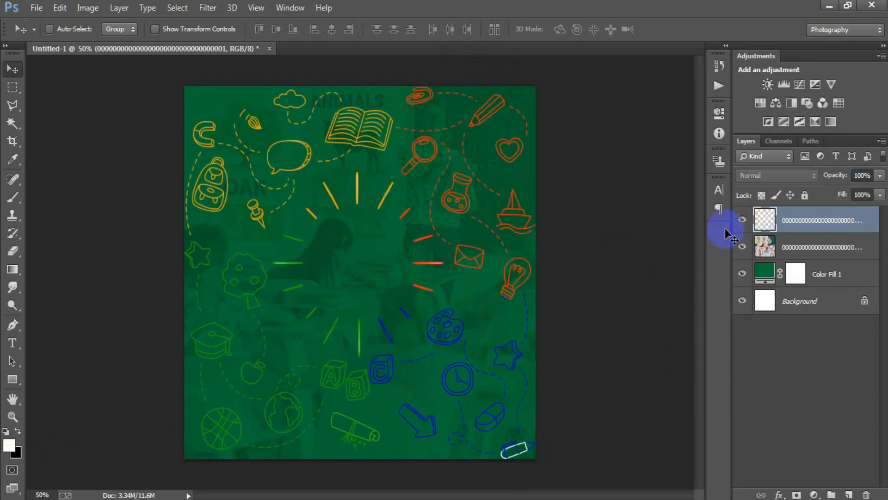
{"action": "left_click", "coordinate": [764, 220], "text": "ctrl"}
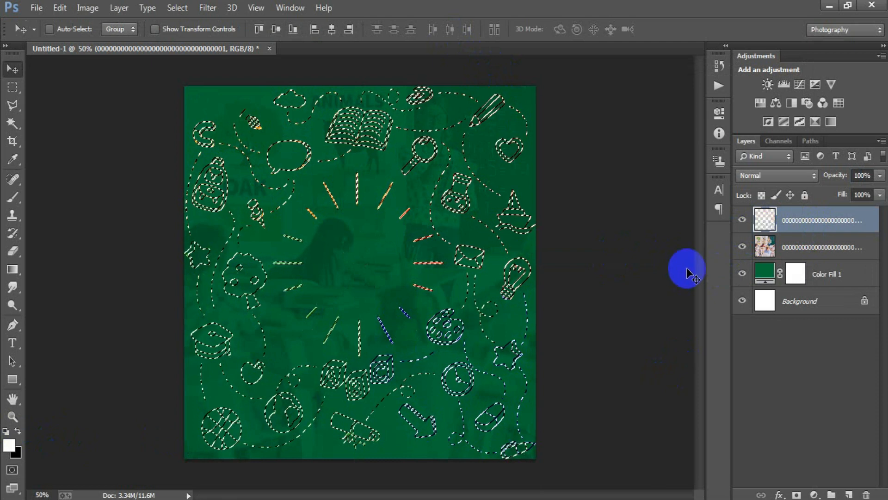
{"action": "key", "text": "alt+BackSpace"}
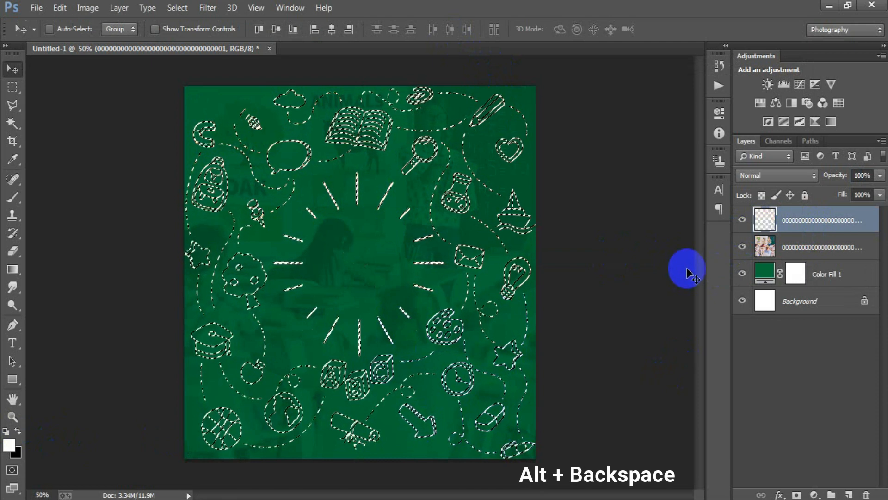
{"action": "key", "text": "ctrl+d"}
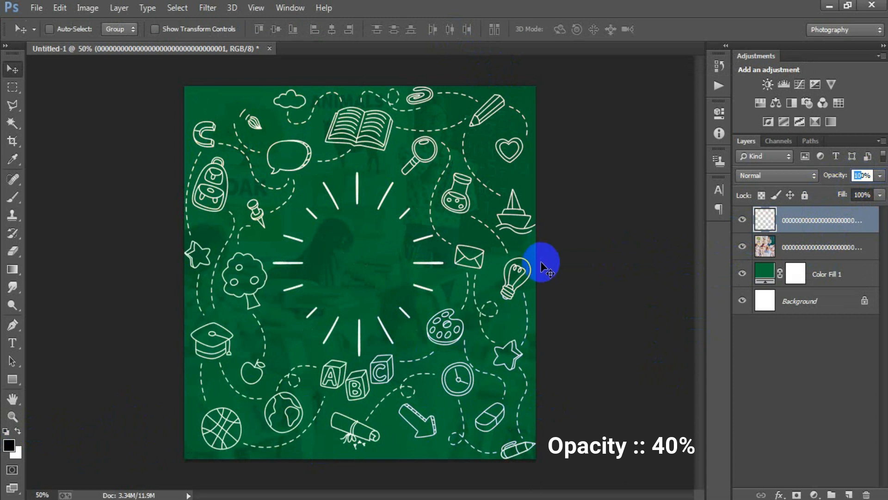
Set the doodle layer's opacity to 40% and group it with the classroom photo and green fill layers.
{"action": "type", "text": "40"}
{"action": "key", "text": "Return"}
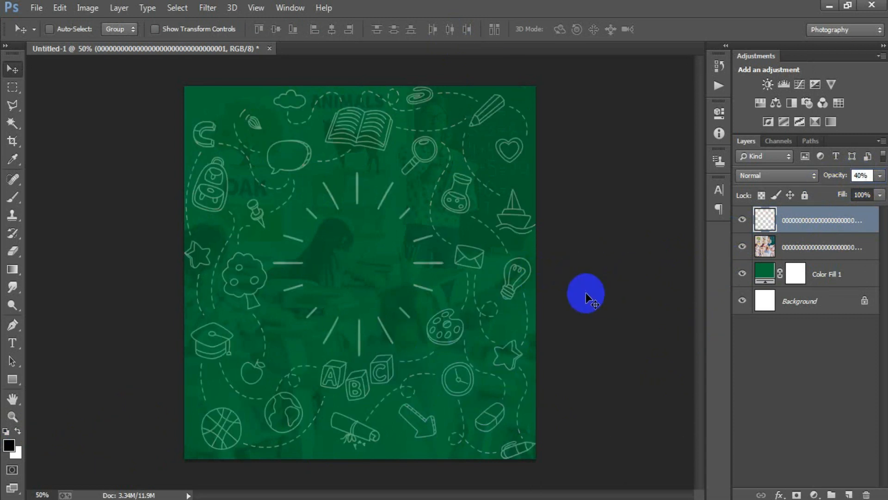
{"action": "left_click", "coordinate": [844, 284], "text": "shift"}
{"action": "key", "text": "ctrl+g"}
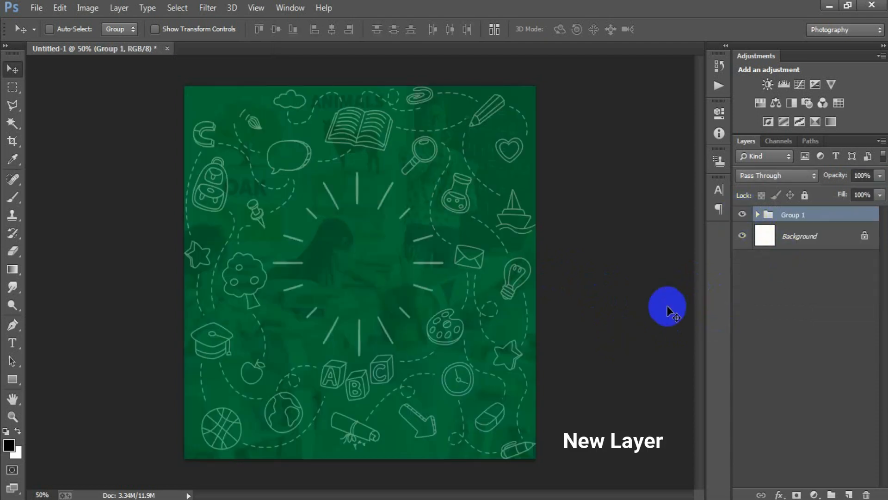
Draw a black rectangle about 882 by 284 px across the canvas on a new layer and round its corners to 142 px.
{"action": "left_click", "coordinate": [850, 494]}
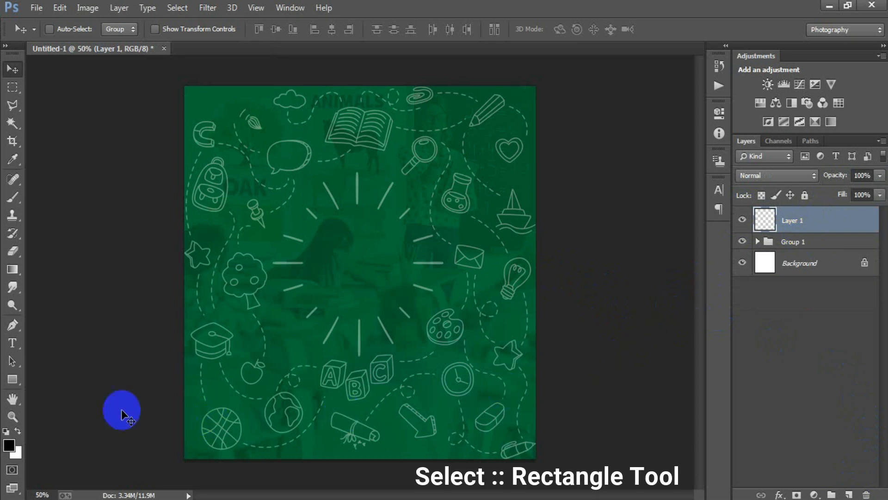
{"action": "left_click_drag", "start_coordinate": [18, 380], "coordinate": [54, 381]}
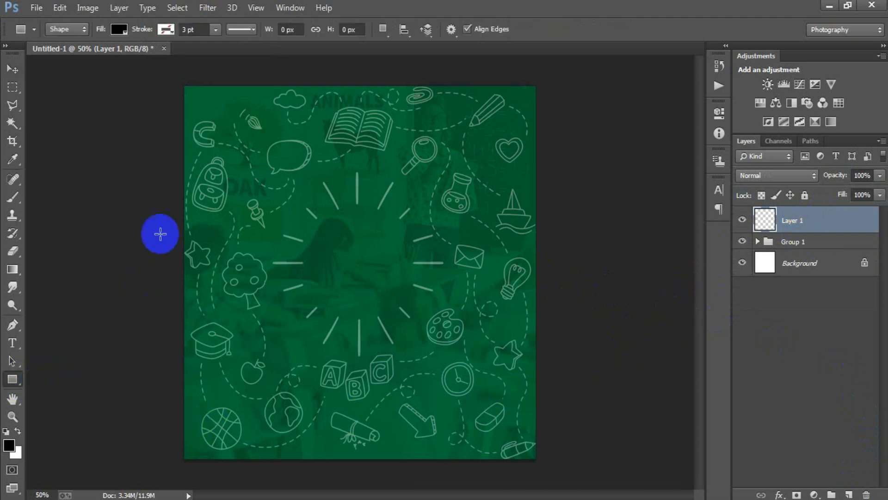
{"action": "left_click_drag", "start_coordinate": [182, 194], "coordinate": [469, 291]}
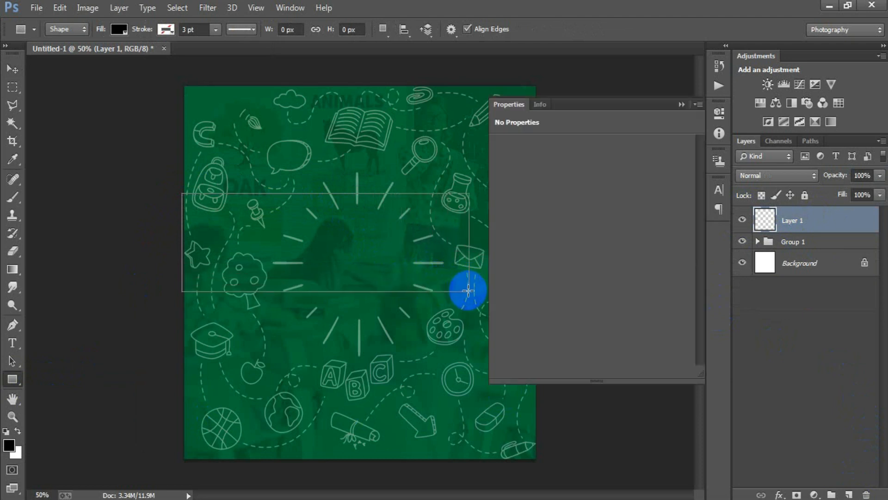
{"action": "left_click", "coordinate": [511, 229]}
{"action": "left_click_drag", "start_coordinate": [502, 246], "coordinate": [632, 224]}
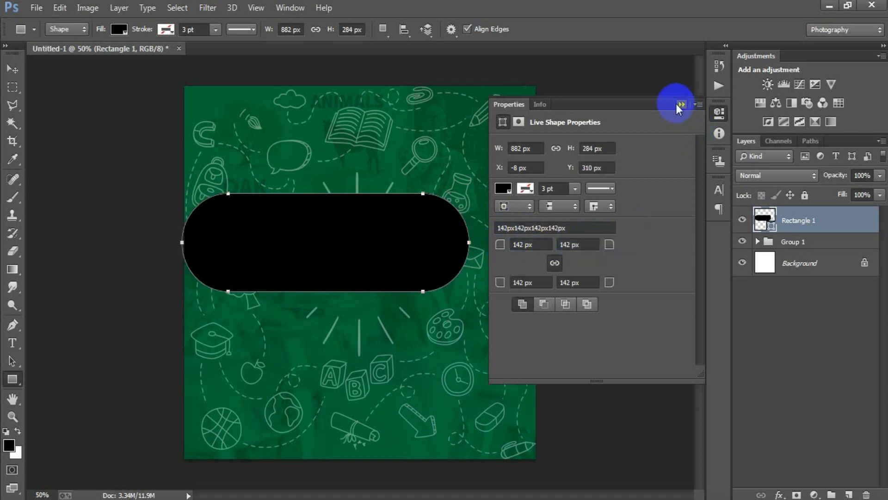
{"action": "left_click", "coordinate": [681, 104]}
Shift the rounded rectangle partly past the canvas's left edge and scale it to about 112.7%.
{"action": "left_click", "coordinate": [13, 69]}
{"action": "left_click_drag", "start_coordinate": [305, 241], "coordinate": [272, 239]}
{"action": "key", "text": "ctrl+t"}
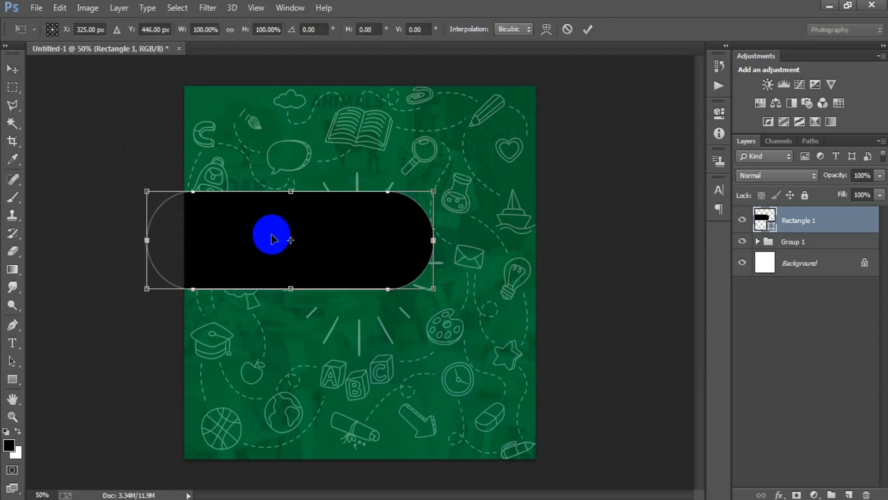
{"action": "left_click_drag", "start_coordinate": [291, 289], "coordinate": [291, 295]}
{"action": "left_click_drag", "start_coordinate": [432, 243], "coordinate": [472, 243]}
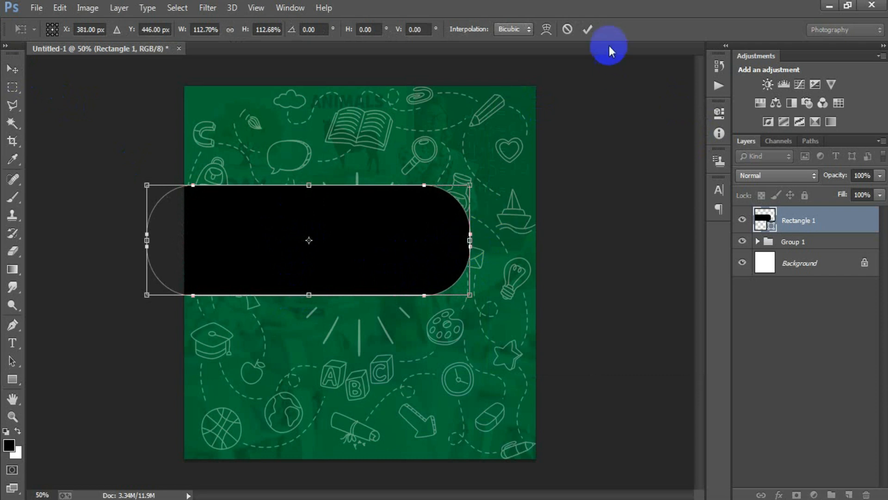
{"action": "left_click", "coordinate": [587, 29]}
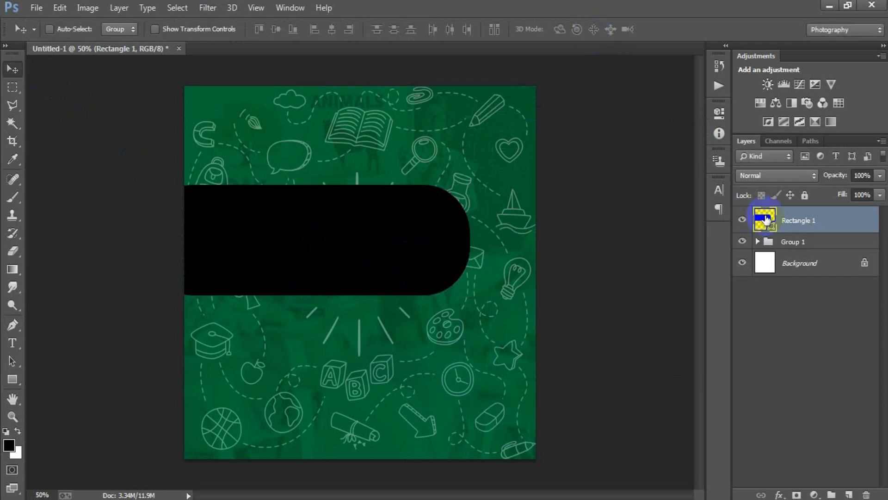
Change the rounded rectangle's fill color to yellow FFCC2F.
{"action": "double_click", "coordinate": [766, 220]}
{"action": "double_click", "coordinate": [644, 318]}
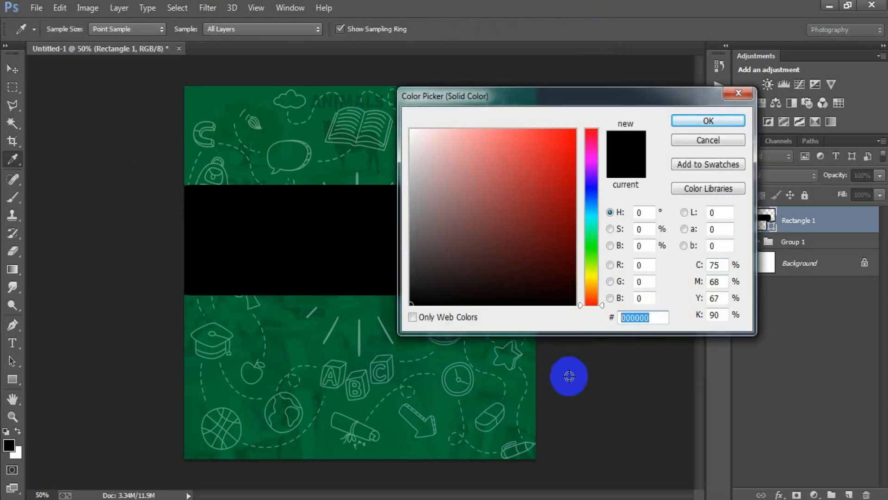
{"action": "type", "text": "FFCC"}
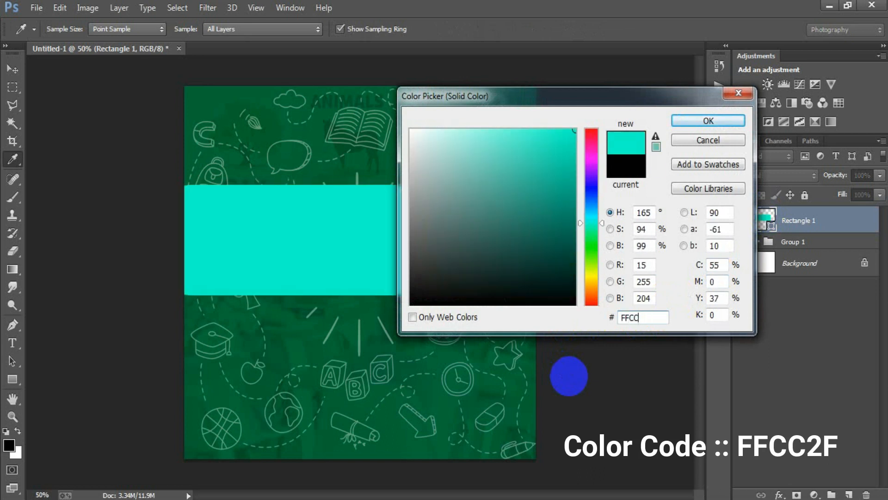
{"action": "type", "text": "2F"}
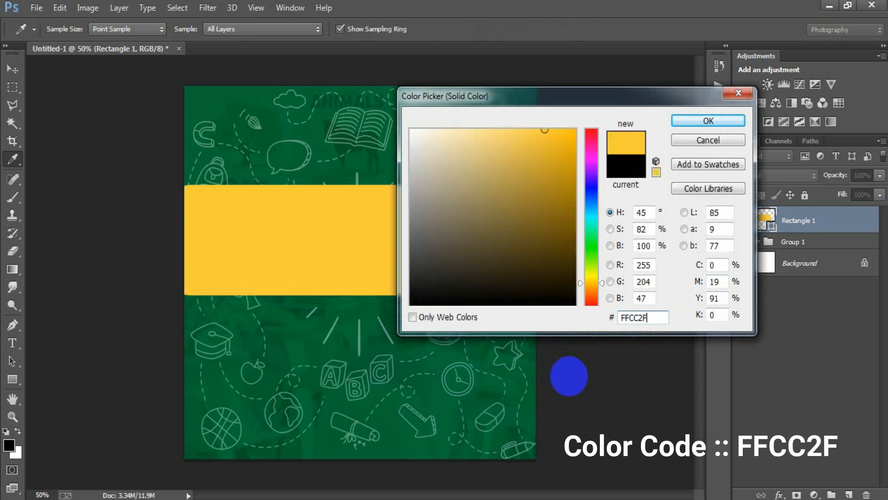
{"action": "left_click", "coordinate": [696, 123]}
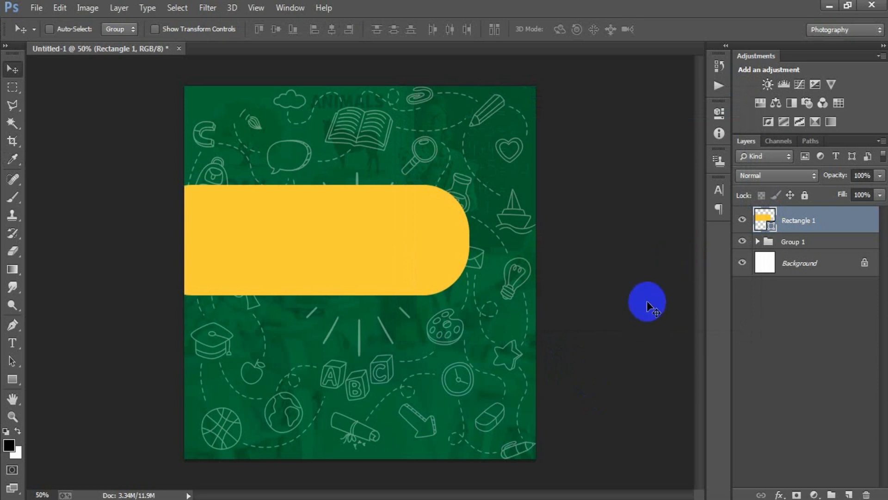
Add the text "2024" in Montserrat ExtraBold 8 pt on a new layer below the yellow banner.
{"action": "left_click", "coordinate": [849, 494]}
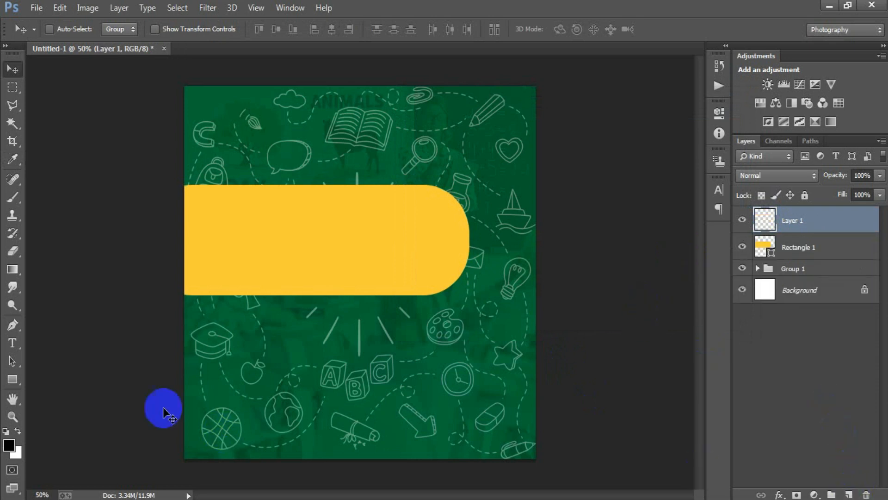
{"action": "left_click", "coordinate": [13, 343]}
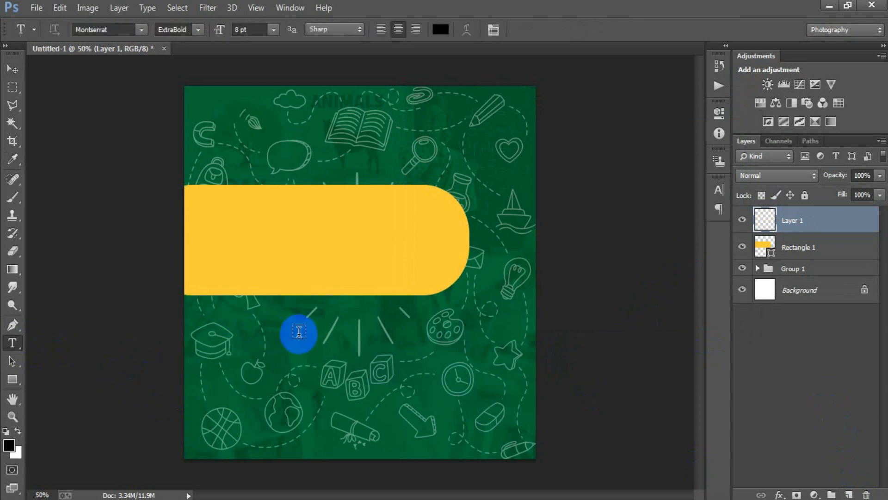
{"action": "left_click", "coordinate": [313, 347]}
{"action": "type", "text": "2024"}
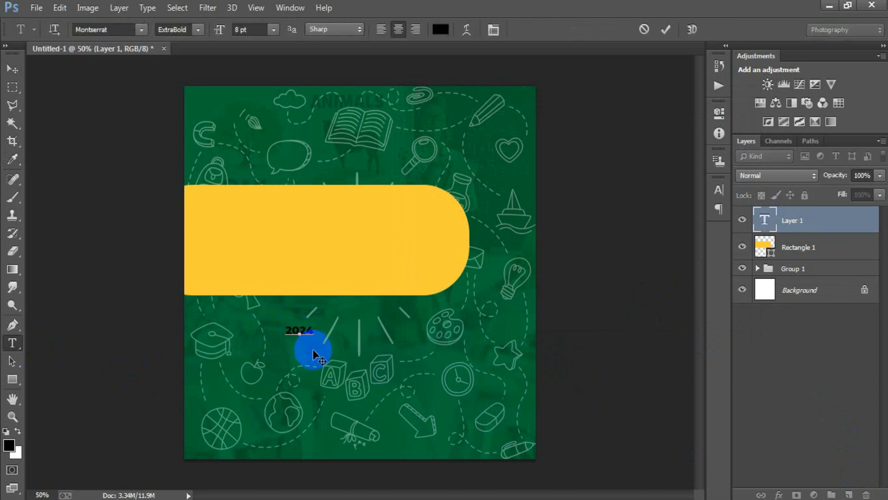
{"action": "left_click", "coordinate": [12, 70]}
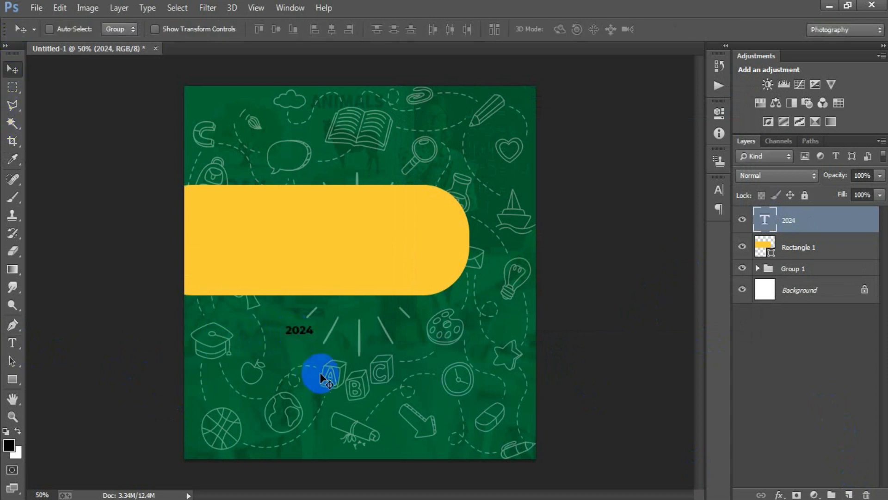
Change the color of the "2024" text to white.
{"action": "left_click", "coordinate": [719, 190]}
{"action": "left_click", "coordinate": [686, 275]}
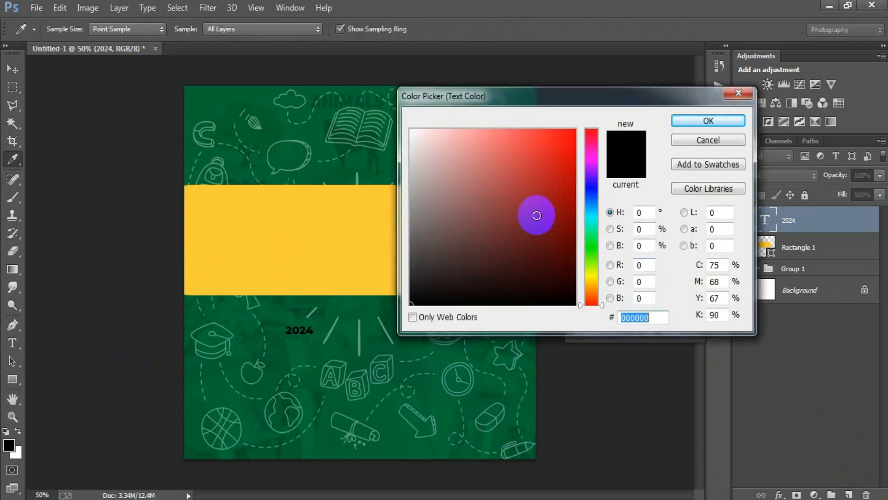
{"action": "left_click_drag", "start_coordinate": [536, 215], "coordinate": [418, 103]}
{"action": "left_click", "coordinate": [683, 121]}
Move the "2024" text to the upper-left part of the yellow banner and scale it to about 200.7%.
{"action": "left_click_drag", "start_coordinate": [326, 331], "coordinate": [229, 216]}
{"action": "key", "text": "ctrl+t"}
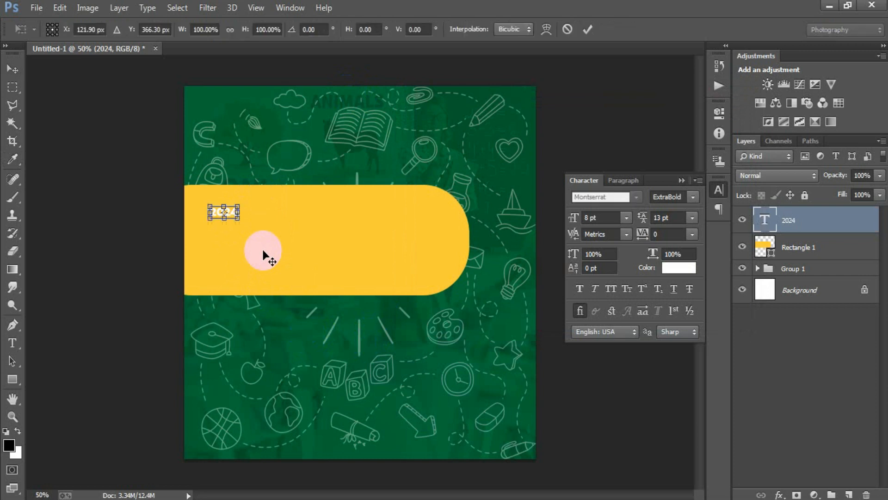
{"action": "mouse_move", "coordinate": [242, 223]}
{"action": "left_mouse_down"}
{"action": "mouse_move", "coordinate": [249, 230]}
{"action": "mouse_move", "coordinate": [245, 216]}
{"action": "mouse_move", "coordinate": [259, 228]}
{"action": "left_mouse_up"}
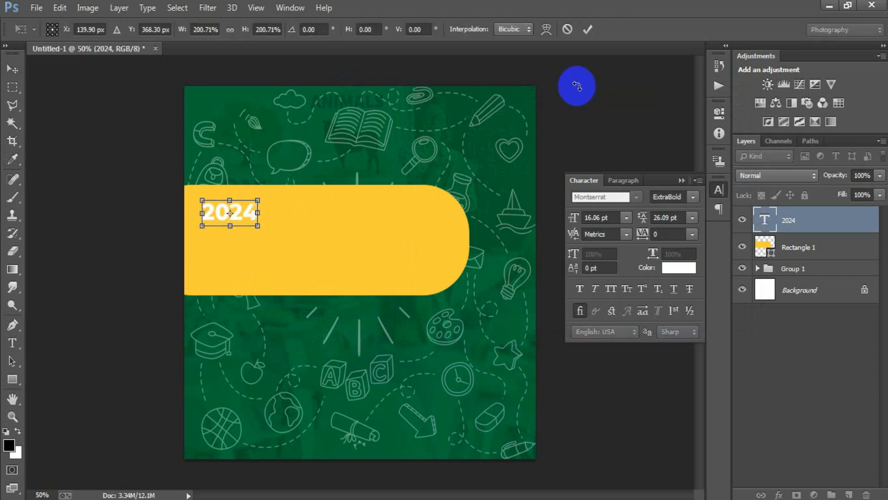
{"action": "left_click", "coordinate": [588, 30]}
{"action": "left_click", "coordinate": [673, 185]}
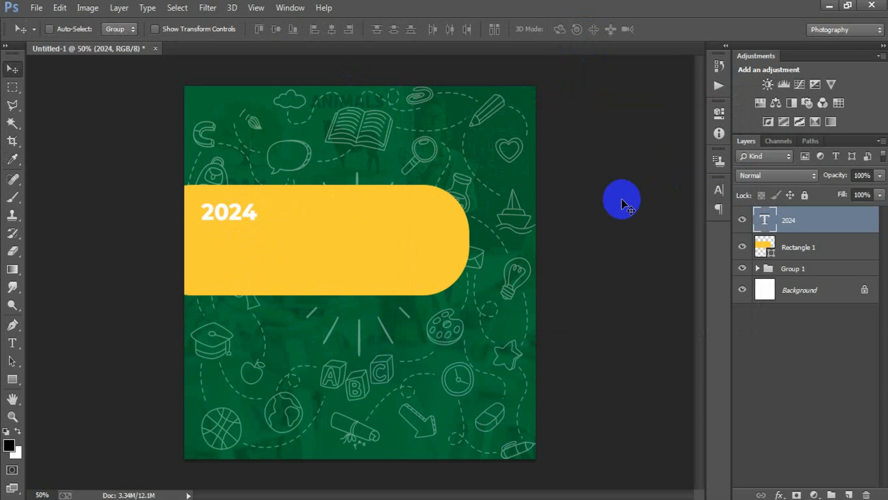
Duplicate the "2024" text directly below itself and change the copy's wording to "SCHOOL".
{"action": "key", "text": "ctrl+j"}
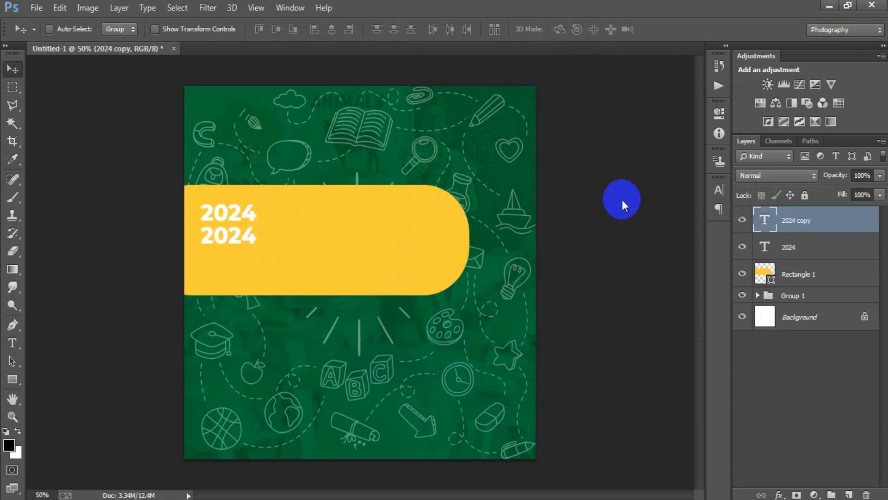
{"action": "key", "text": "t"}
{"action": "key", "text": "Return"}
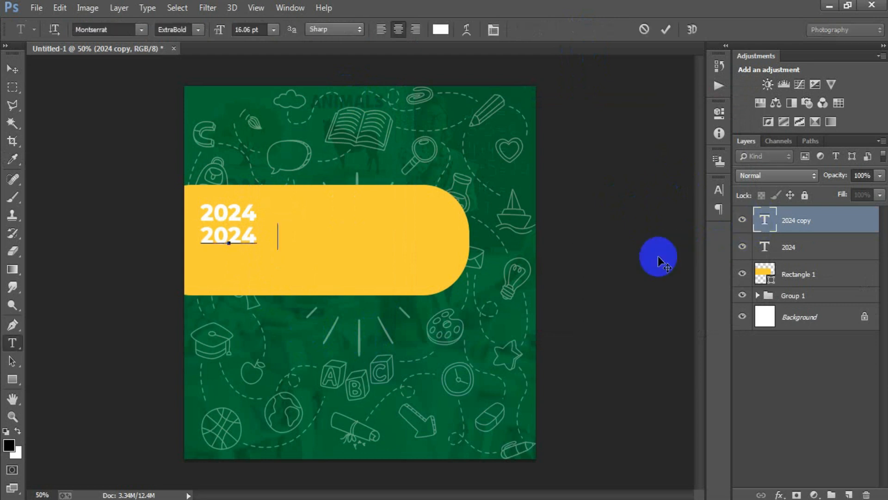
{"action": "type", "text": "SCHOOL"}
{"action": "key", "text": "ctrl+Return"}
{"action": "key", "text": "v"}
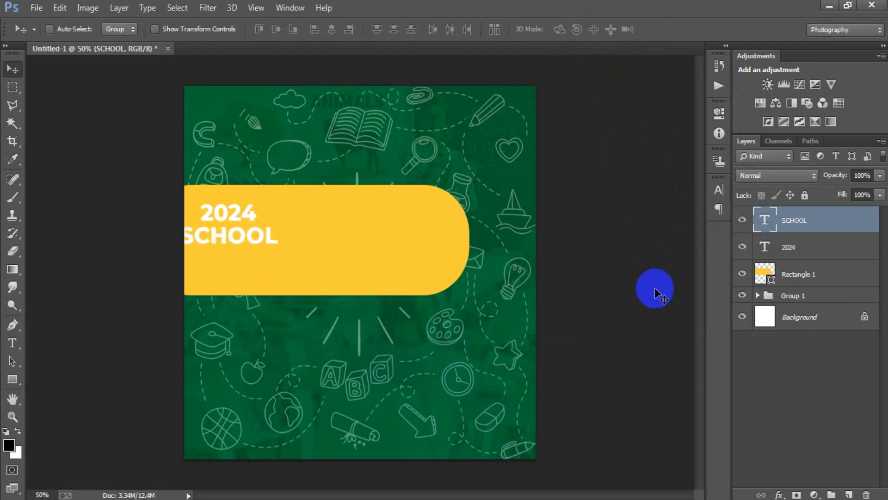
Shift the "SCHOOL" text right until its left edge lines up with "2024".
{"action": "key", "text": "shift+Right"}
{"action": "key", "text": "shift+Right"}
{"action": "key", "text": "shift+Right"}
{"action": "key", "text": "shift+Right"}
{"action": "key", "text": "shift+Right"}
{"action": "key", "text": "shift+Right"}
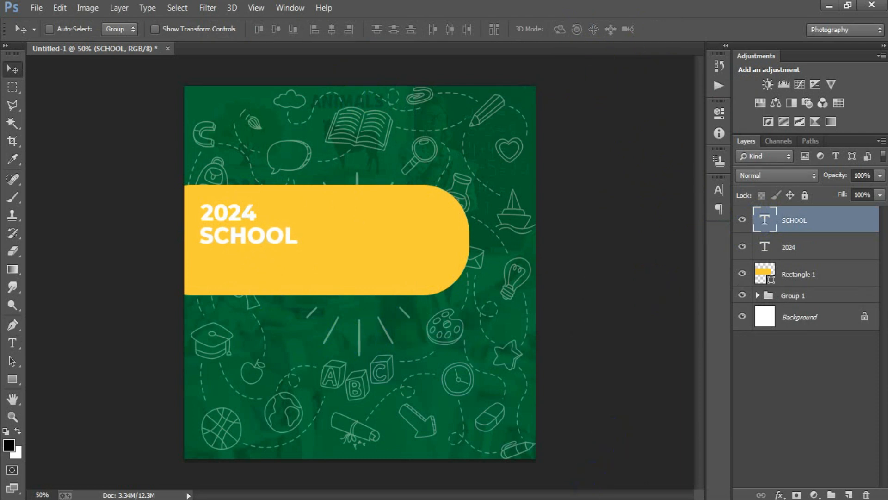
Duplicate the "SCHOOL" text as a third line below it and change the copy's wording to "ADMISSION".
{"action": "key", "text": "ctrl+j"}
{"action": "key", "text": "shift+Down"}
{"action": "key", "text": "shift+Down"}
{"action": "key", "text": "shift+Down"}
{"action": "key", "text": "shift+Down"}
{"action": "key", "text": "shift+Down"}
{"action": "key", "text": "shift+Down"}
{"action": "key", "text": "shift+Down"}
{"action": "key", "text": "shift+Down"}
{"action": "key", "text": "shift+Down"}
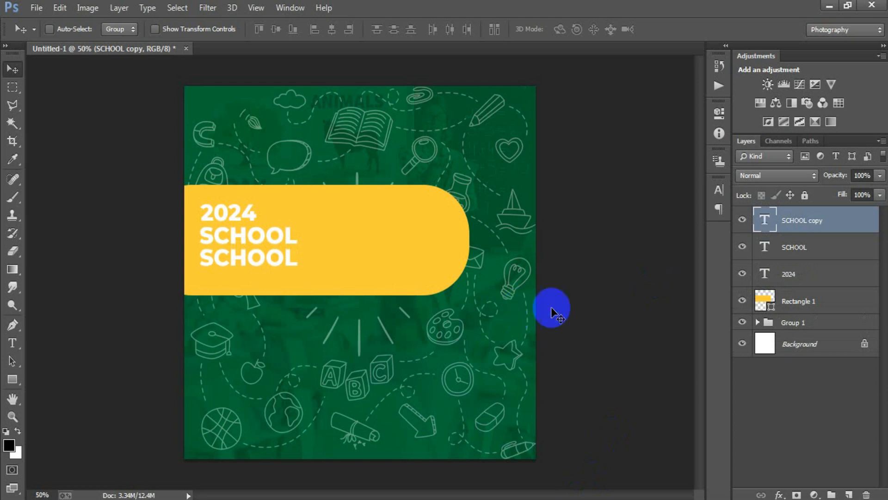
{"action": "double_click", "coordinate": [768, 226]}
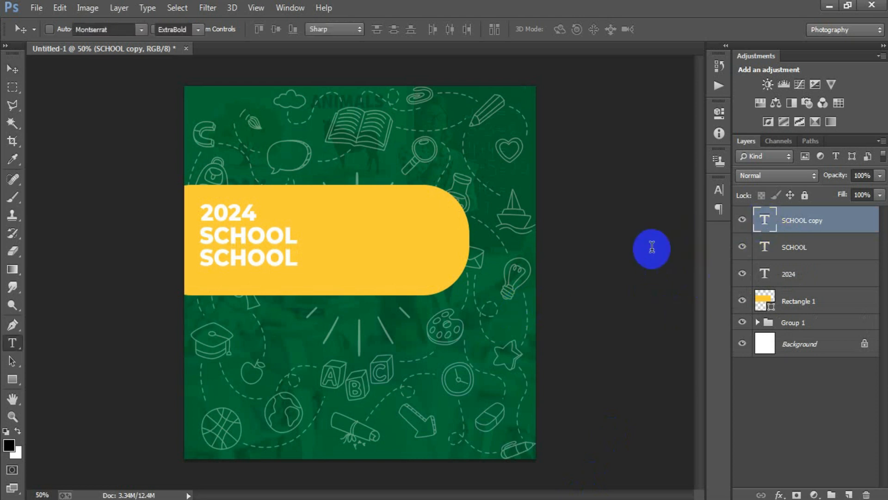
{"action": "type", "text": "ADMISSION"}
{"action": "left_click", "coordinate": [667, 30]}
{"action": "key", "text": "v"}
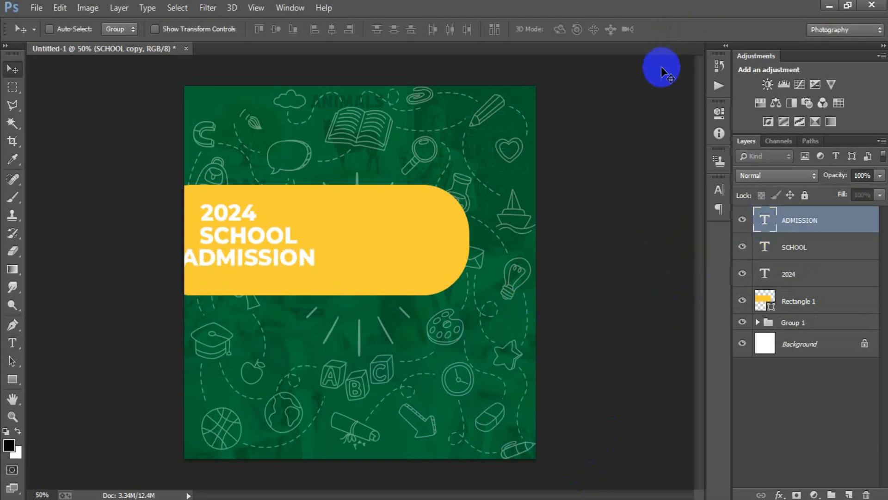
Left-align "ADMISSION" with the lines above it and nudge all three text lines slightly up and left within the banner.
{"action": "key", "text": "shift+Right"}
{"action": "key", "text": "shift+Right"}
{"action": "key", "text": "shift+Right"}
{"action": "key", "text": "shift+Right"}
{"action": "key", "text": "shift+Right"}
{"action": "key", "text": "shift+Right"}
{"action": "key", "text": "shift+Right"}
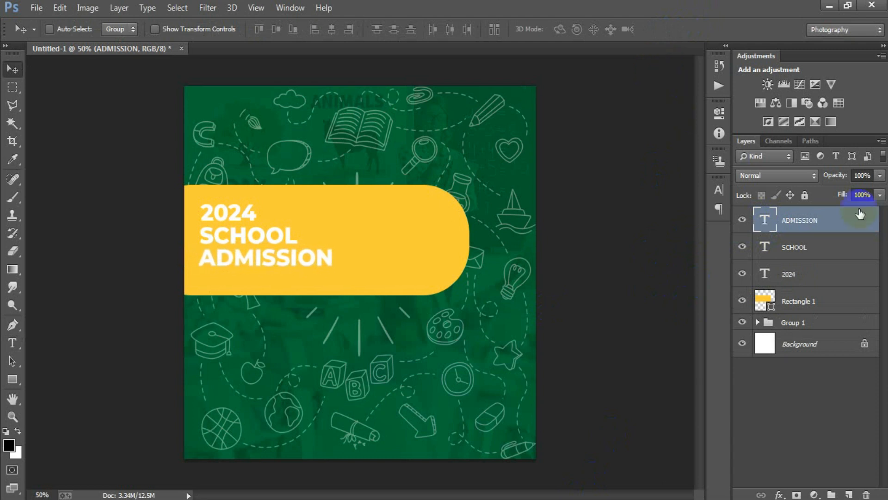
{"action": "left_click", "coordinate": [795, 278], "text": "shift"}
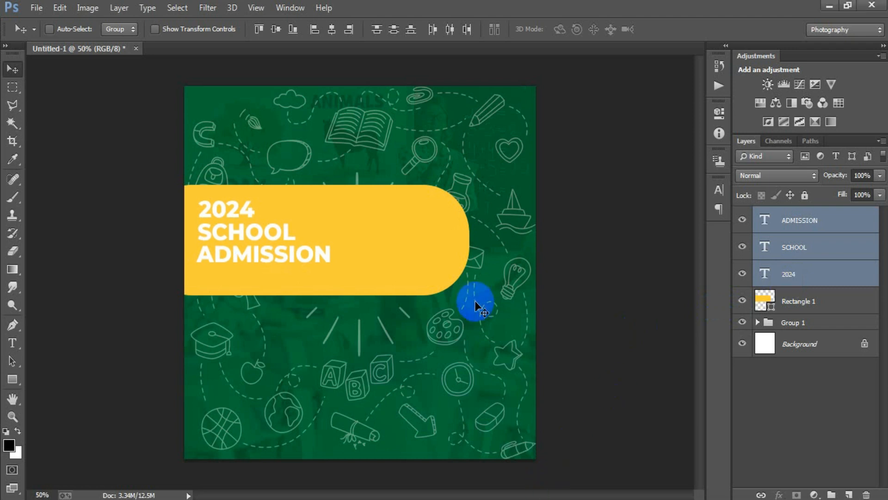
Draw a black rectangle about 514 by 56 px below the yellow banner on a new layer.
{"action": "left_click", "coordinate": [849, 494]}
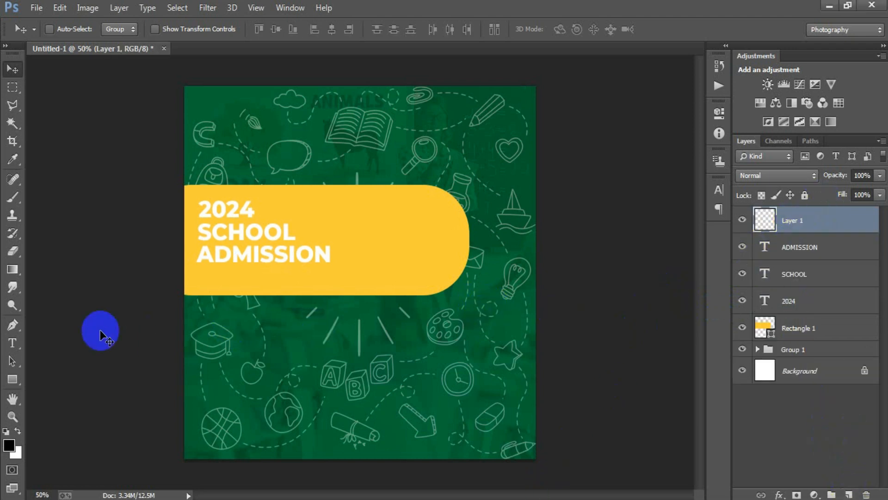
{"action": "left_click", "coordinate": [18, 381]}
{"action": "left_click", "coordinate": [48, 381]}
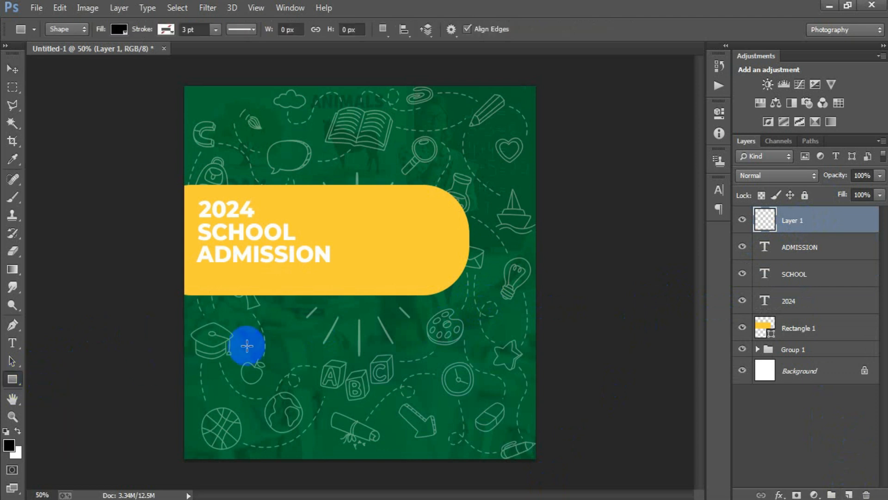
{"action": "left_click_drag", "start_coordinate": [224, 341], "coordinate": [388, 357]}
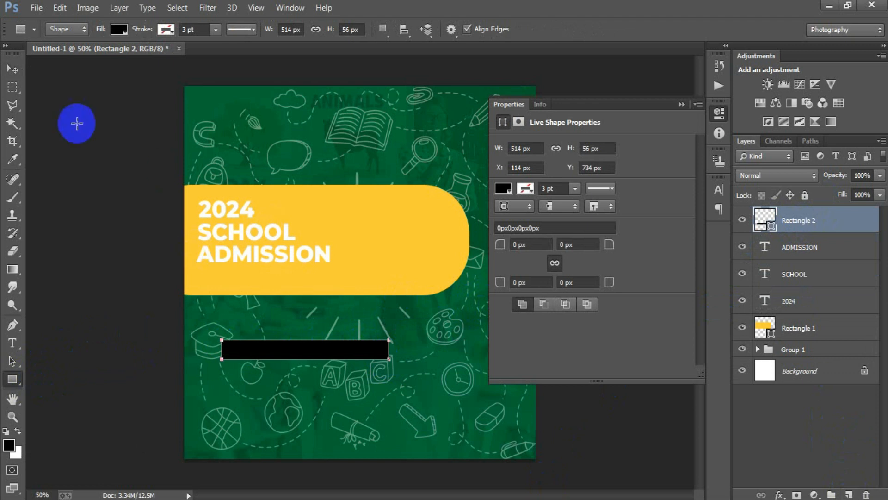
{"action": "left_click", "coordinate": [12, 68]}
Change the small rectangle's fill color to white.
{"action": "left_click", "coordinate": [503, 187]}
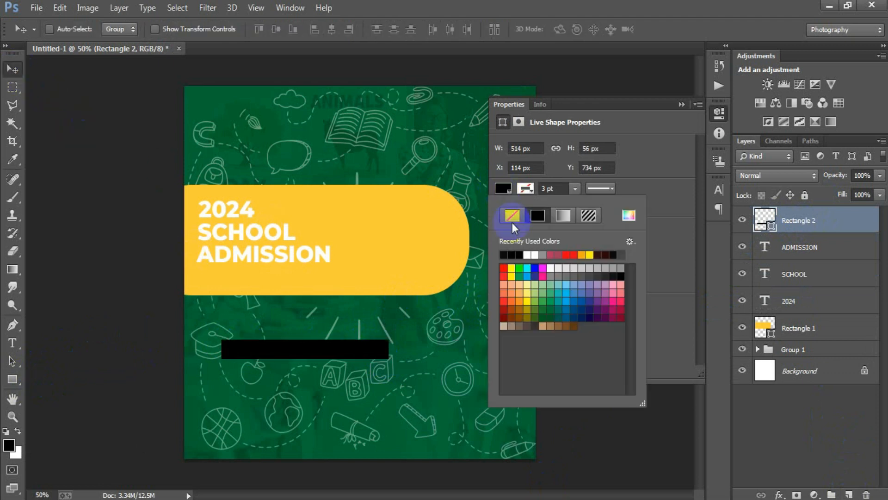
{"action": "left_click", "coordinate": [535, 254]}
{"action": "left_click", "coordinate": [681, 104]}
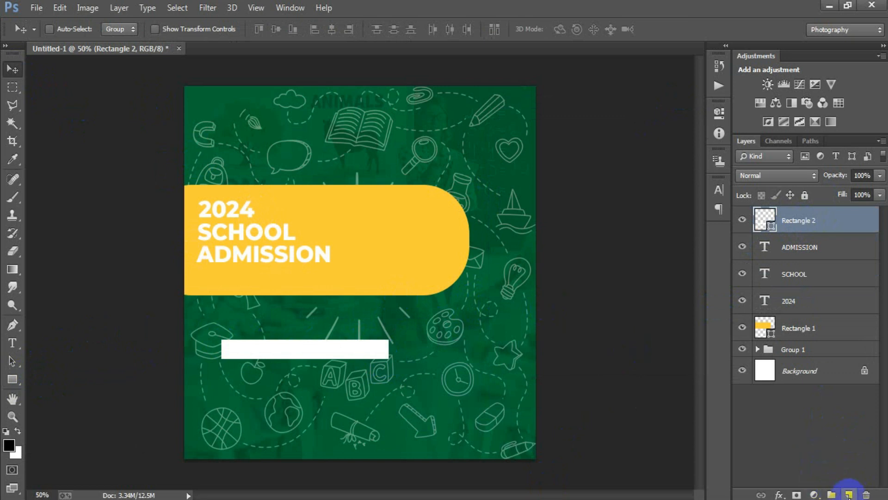
Add the text "Now Open For Registration" on a new layer below the white rectangle.
{"action": "left_click", "coordinate": [849, 494]}
{"action": "left_click", "coordinate": [13, 343]}
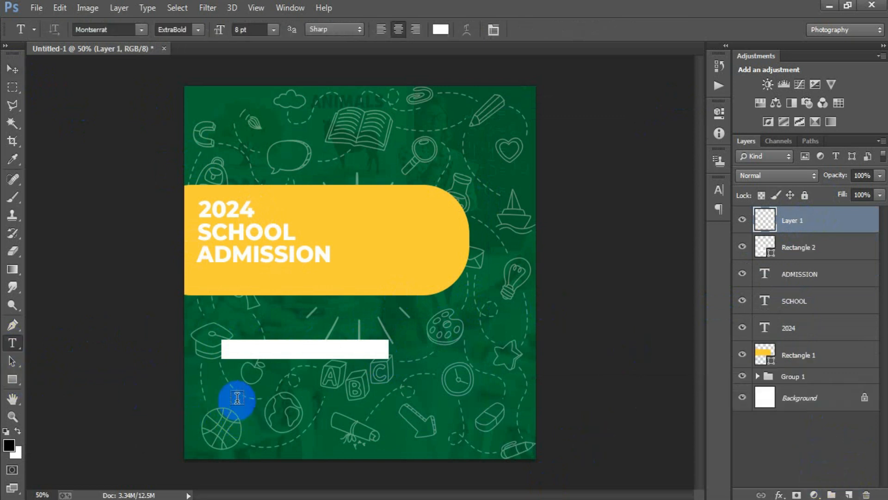
{"action": "left_click", "coordinate": [236, 398]}
{"action": "type", "text": "Open For Registration"}
{"action": "left_click", "coordinate": [12, 69]}
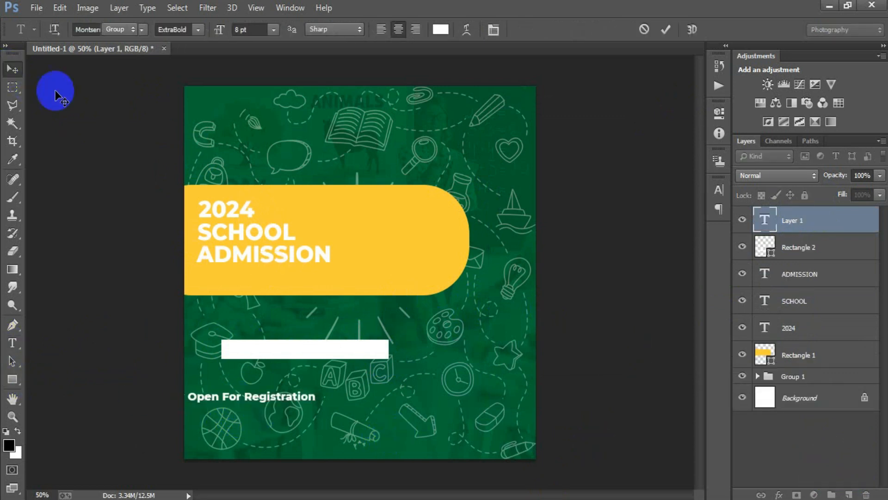
Change the color of the registration text to black.
{"action": "left_click", "coordinate": [720, 189]}
{"action": "left_click", "coordinate": [687, 269]}
{"action": "left_click_drag", "start_coordinate": [403, 291], "coordinate": [391, 306]}
{"action": "left_click", "coordinate": [698, 121]}
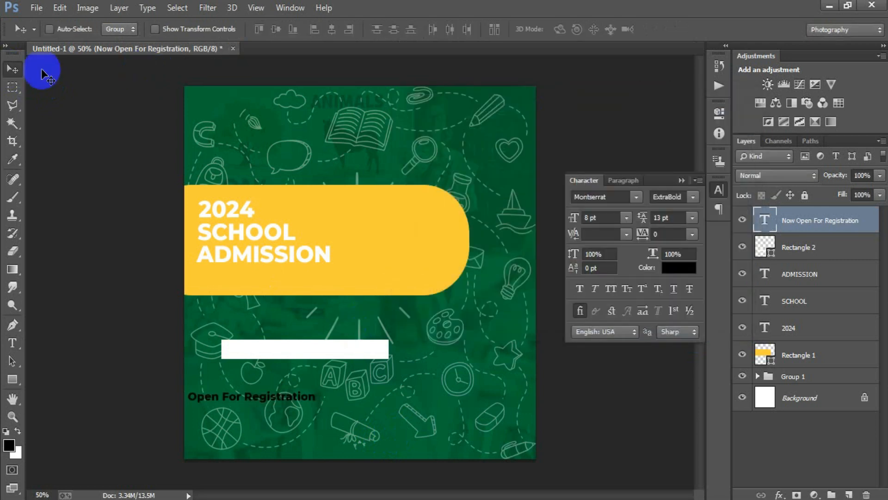
Center the registration text inside the white rectangle, with both of their layers selected.
{"action": "left_click_drag", "start_coordinate": [307, 403], "coordinate": [348, 356]}
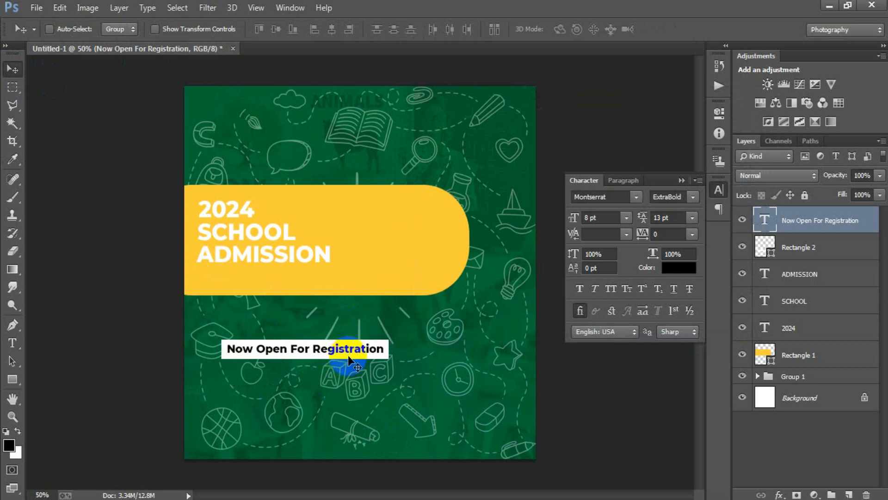
{"action": "left_click", "coordinate": [813, 252], "text": "shift"}
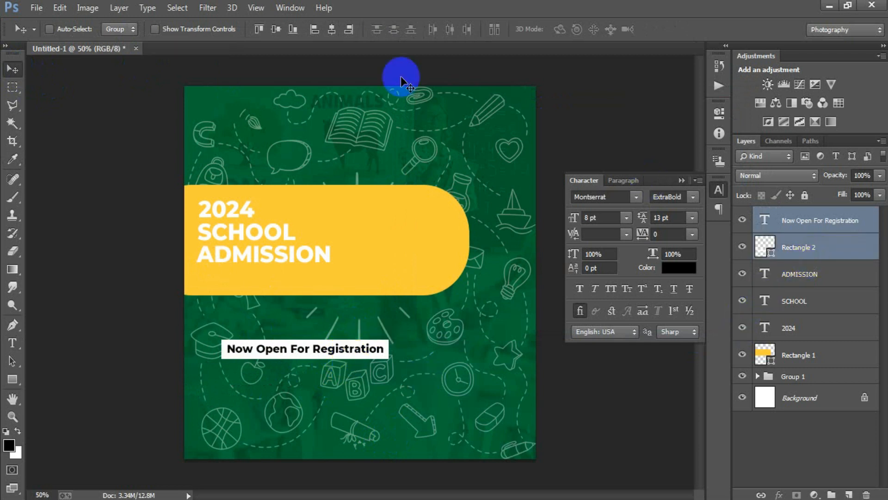
{"action": "left_click", "coordinate": [680, 181]}
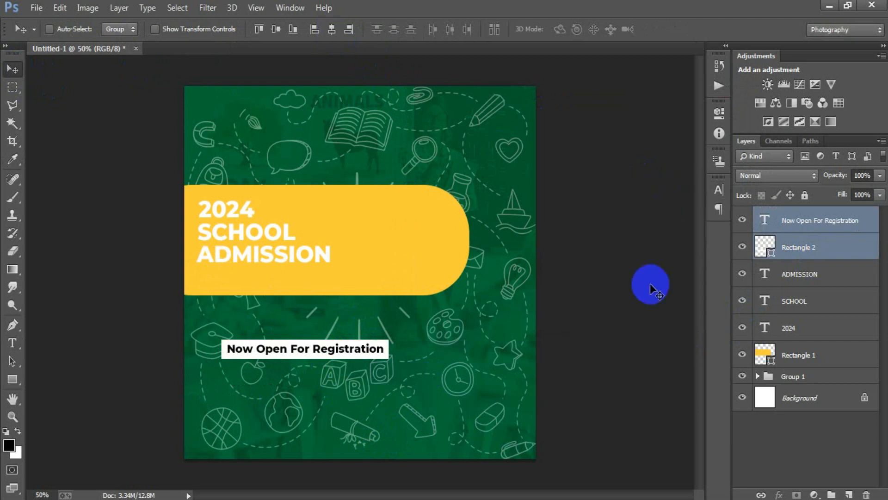
Rasterize the white rectangle's shape layer.
{"action": "left_click", "coordinate": [786, 244], "text": "ctrl"}
{"action": "left_click", "coordinate": [789, 244]}
{"action": "right_click", "coordinate": [789, 245]}
{"action": "left_click", "coordinate": [585, 186]}
Cut the registration text's outline out of the white rectangle and delete the text layer.
{"action": "left_click", "coordinate": [754, 222]}
{"action": "left_click", "coordinate": [741, 221]}
{"action": "left_click", "coordinate": [740, 221]}
{"action": "left_click", "coordinate": [765, 221], "text": "ctrl"}
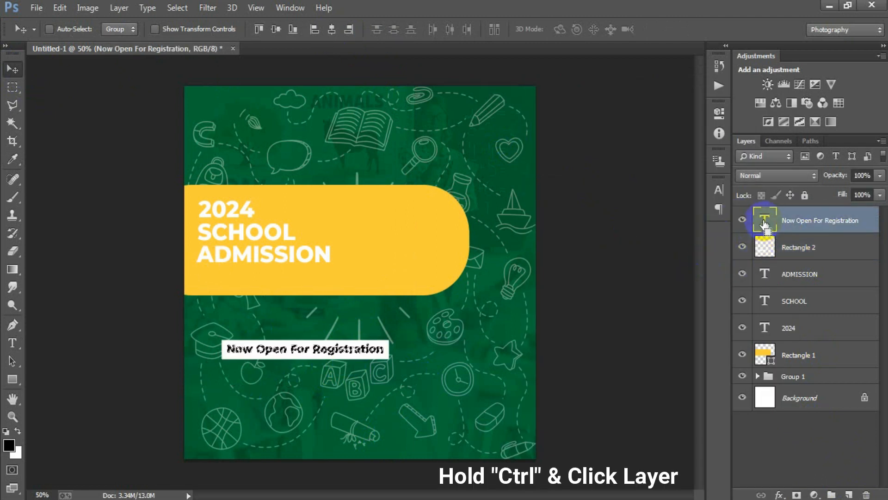
{"action": "left_click", "coordinate": [786, 252]}
{"action": "key", "text": "Delete"}
{"action": "key", "text": "ctrl+d"}
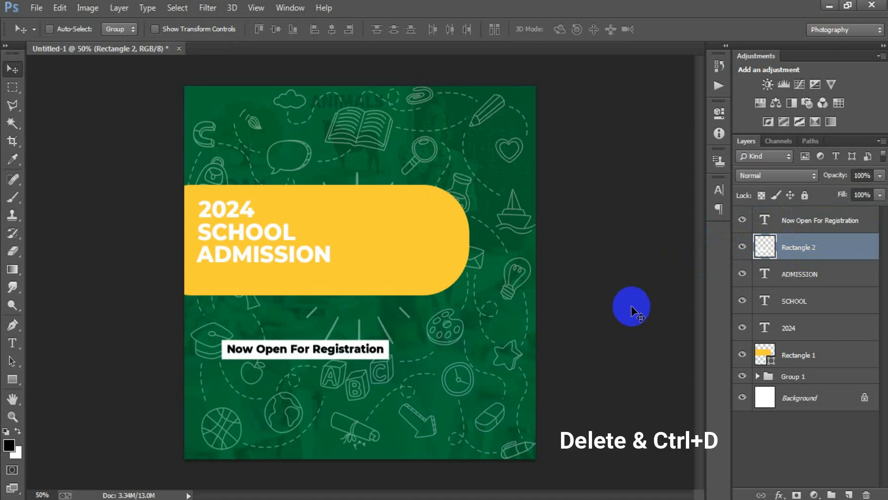
{"action": "left_click", "coordinate": [782, 223]}
{"action": "key", "text": "Delete"}
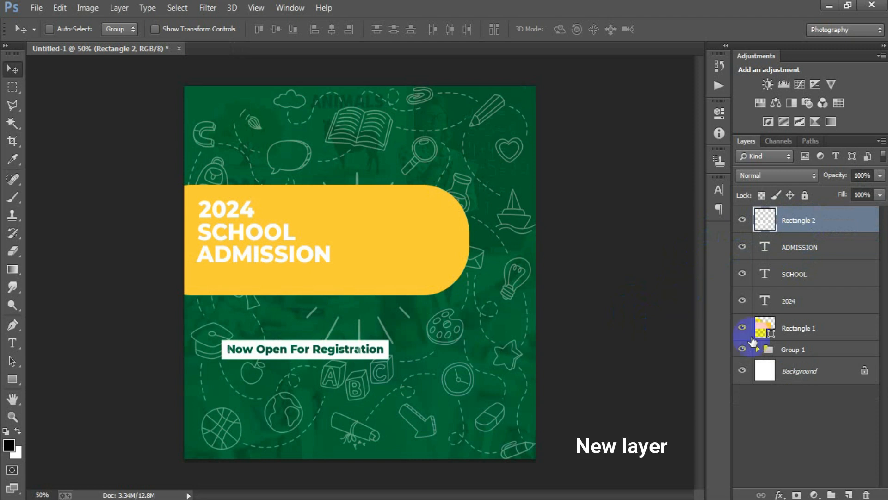
Draw a small black triangle with the Polygon Tool on a new layer, beyond the right end of the registration label.
{"action": "left_click", "coordinate": [848, 494]}
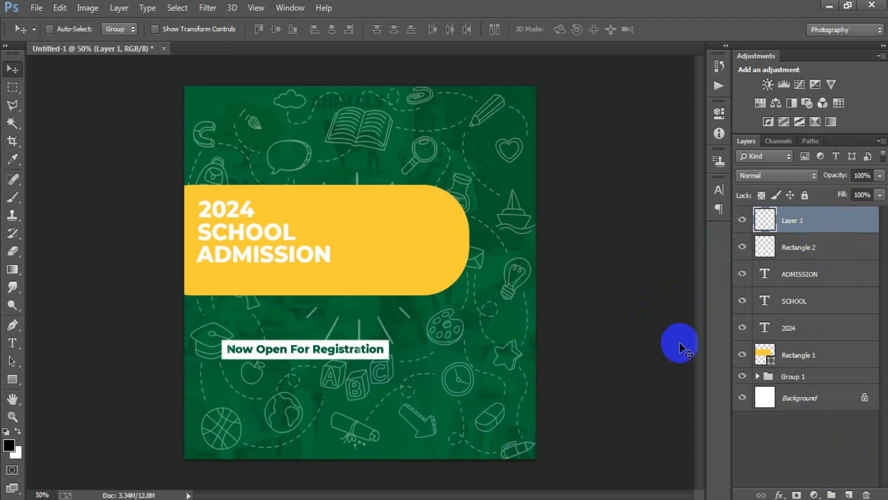
{"action": "left_click", "coordinate": [17, 377]}
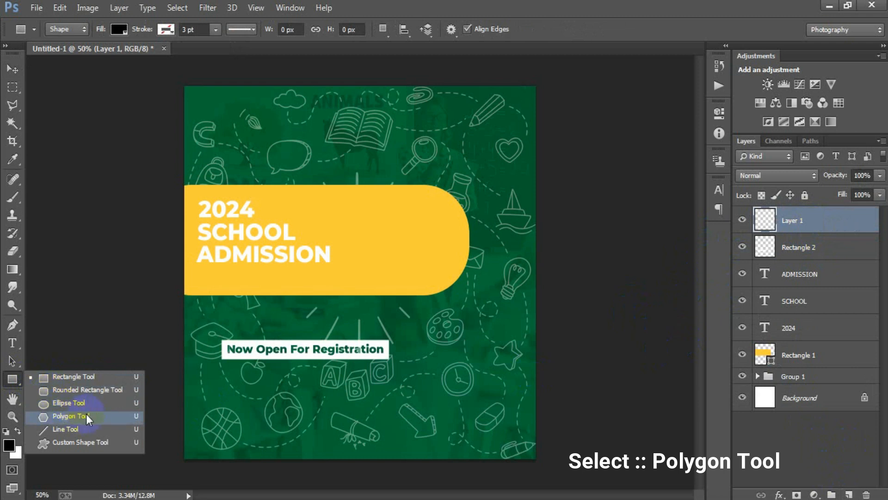
{"action": "left_click", "coordinate": [86, 414]}
{"action": "left_click", "coordinate": [496, 29]}
{"action": "left_click_drag", "start_coordinate": [498, 29], "coordinate": [482, 35]}
{"action": "left_click", "coordinate": [613, 28]}
{"action": "left_click_drag", "start_coordinate": [477, 346], "coordinate": [484, 352]}
{"action": "left_click", "coordinate": [13, 69]}
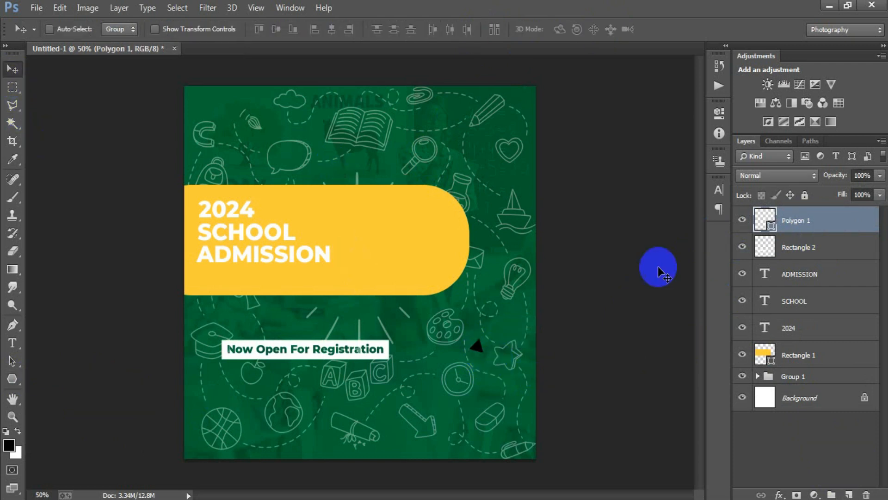
Recolor the small triangle white (ffffff).
{"action": "double_click", "coordinate": [766, 220]}
{"action": "left_click_drag", "start_coordinate": [571, 239], "coordinate": [327, 83]}
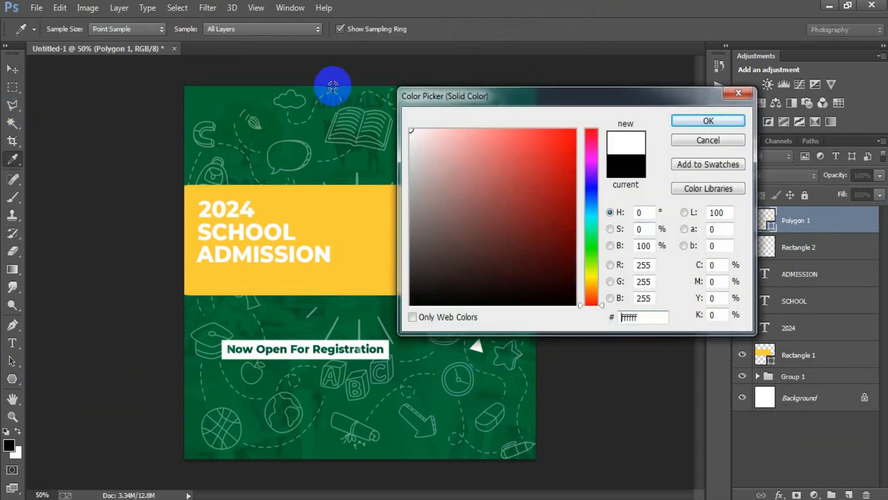
{"action": "left_click", "coordinate": [705, 119]}
Shrink the white triangle and attach it beneath the lower edge of the registration label, near its right end.
{"action": "left_click_drag", "start_coordinate": [488, 343], "coordinate": [387, 381]}
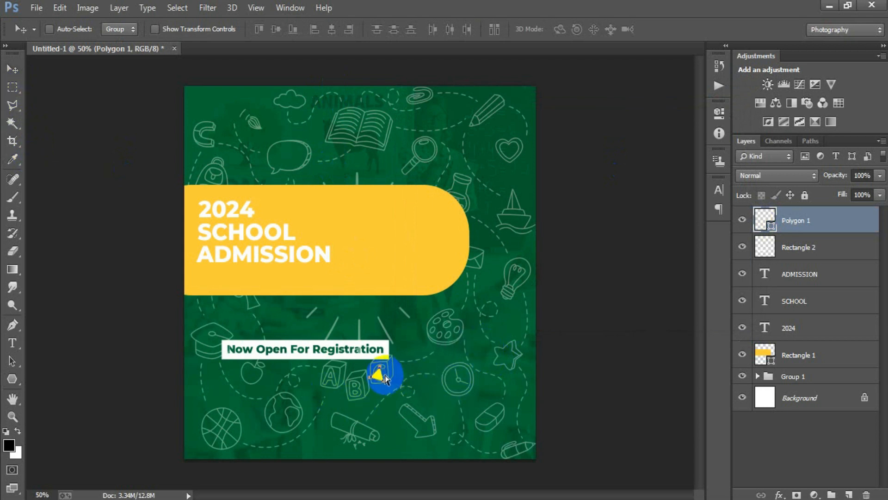
{"action": "key", "text": "ctrl+t"}
{"action": "left_click_drag", "start_coordinate": [388, 382], "coordinate": [379, 374]}
{"action": "left_click", "coordinate": [506, 29]}
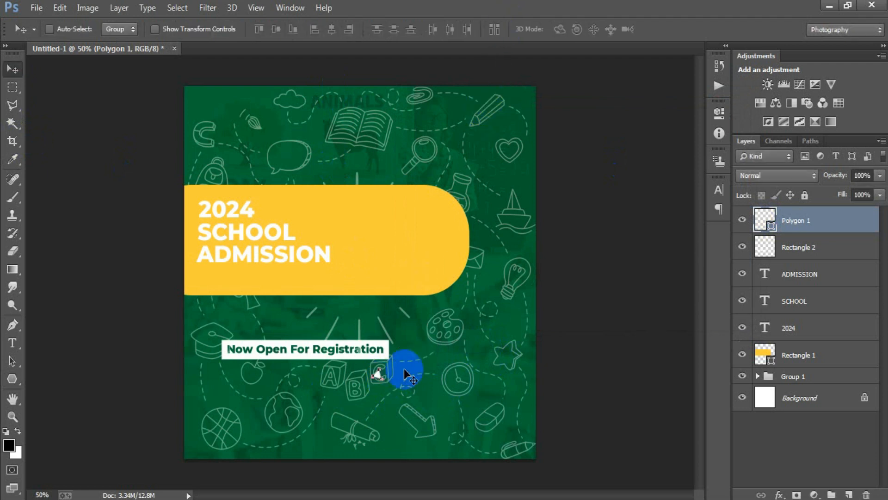
{"action": "key", "text": "Return"}
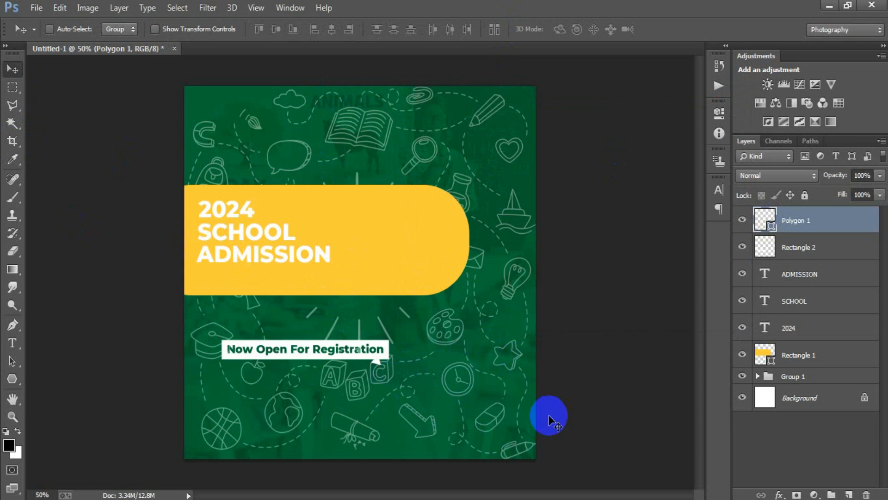
Rotate the triangle by about 9.6 degrees so it forms a speech-bubble pointer under the registration label.
{"action": "key", "text": "ctrl+t"}
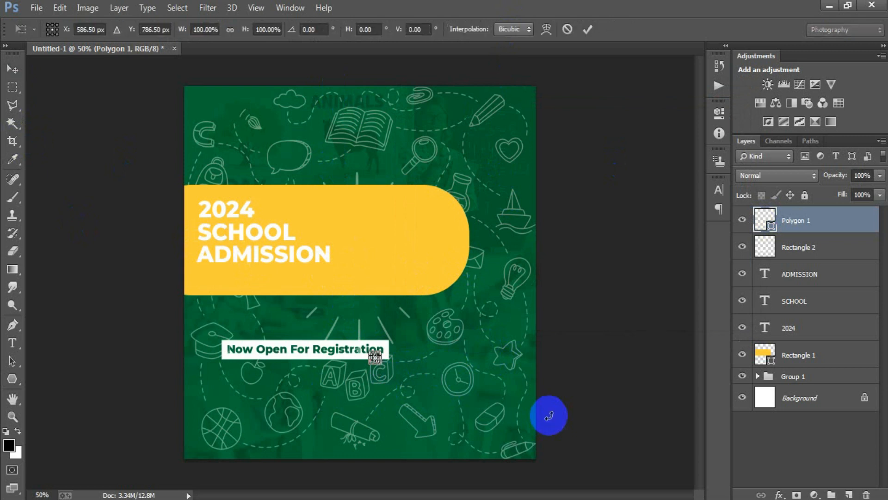
{"action": "left_click_drag", "start_coordinate": [419, 378], "coordinate": [424, 391]}
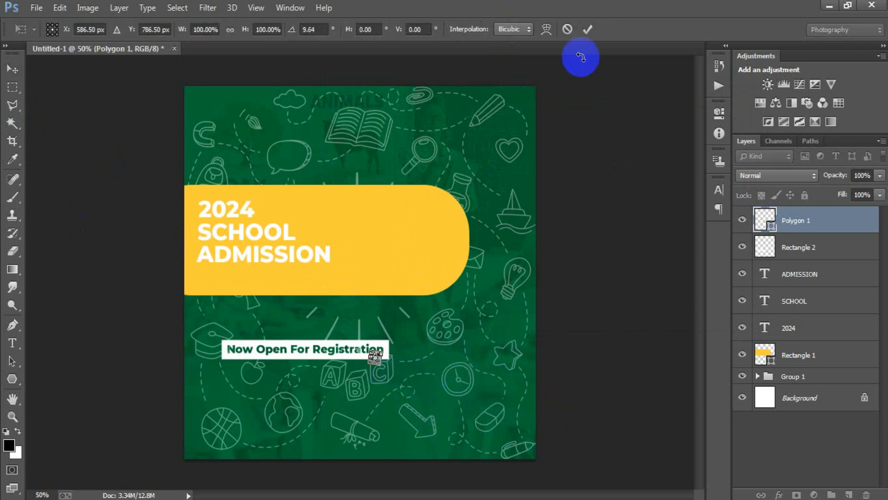
{"action": "left_click", "coordinate": [587, 30]}
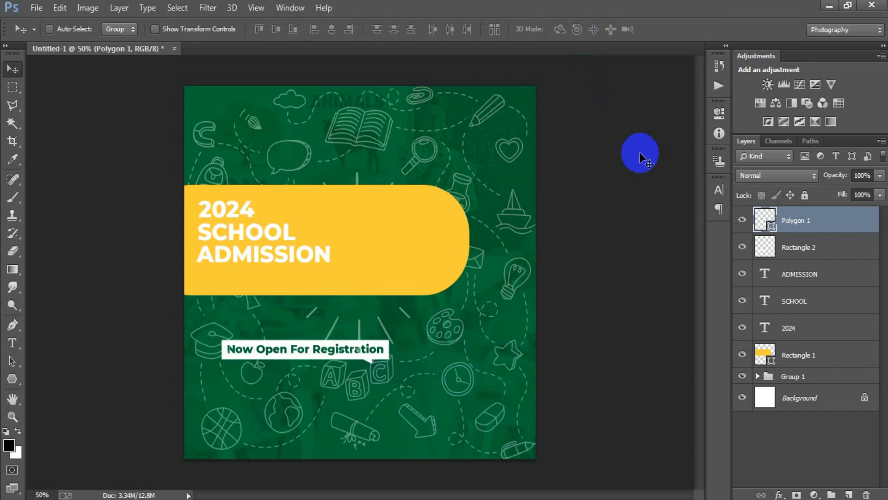
{"action": "left_click", "coordinate": [787, 274], "text": "shift"}
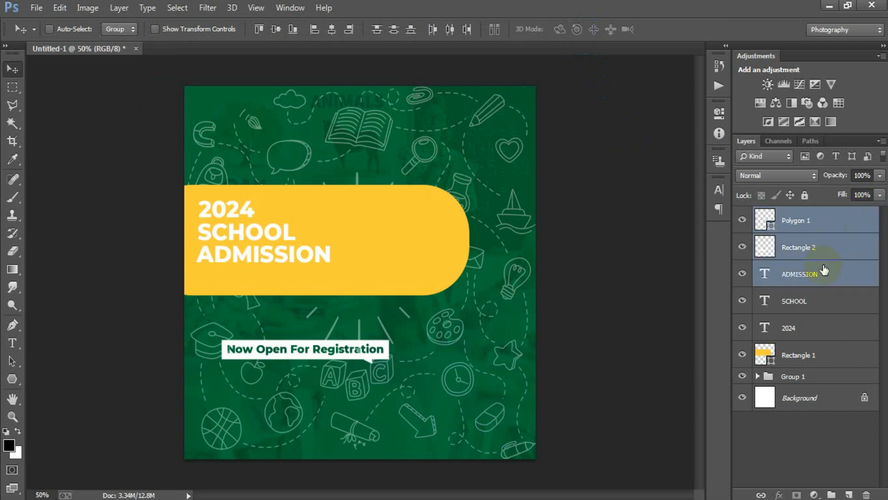
{"action": "left_click_drag", "start_coordinate": [324, 352], "coordinate": [306, 306]}
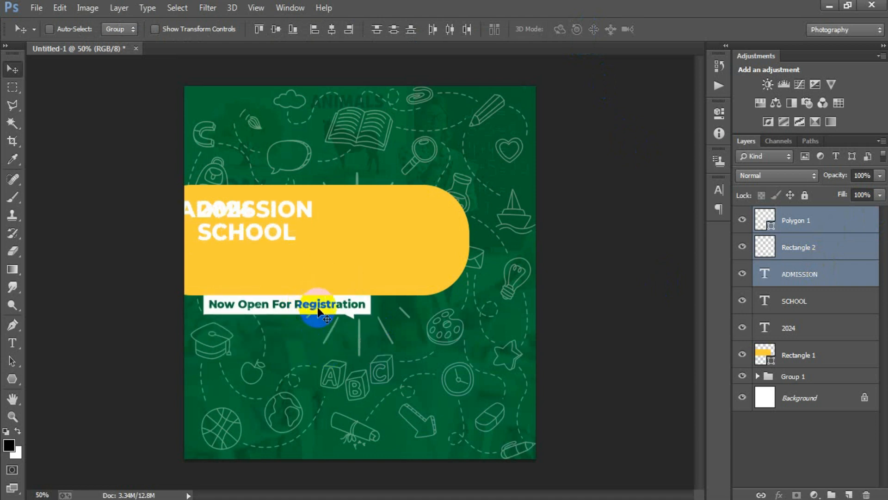
{"action": "key", "text": "ctrl+z"}
Move the registration label and its triangle together onto the yellow banner below ADMISSION and scale them to about 79%.
{"action": "left_click", "coordinate": [801, 224]}
{"action": "left_click", "coordinate": [807, 248], "text": "shift"}
{"action": "left_click_drag", "start_coordinate": [289, 353], "coordinate": [262, 281]}
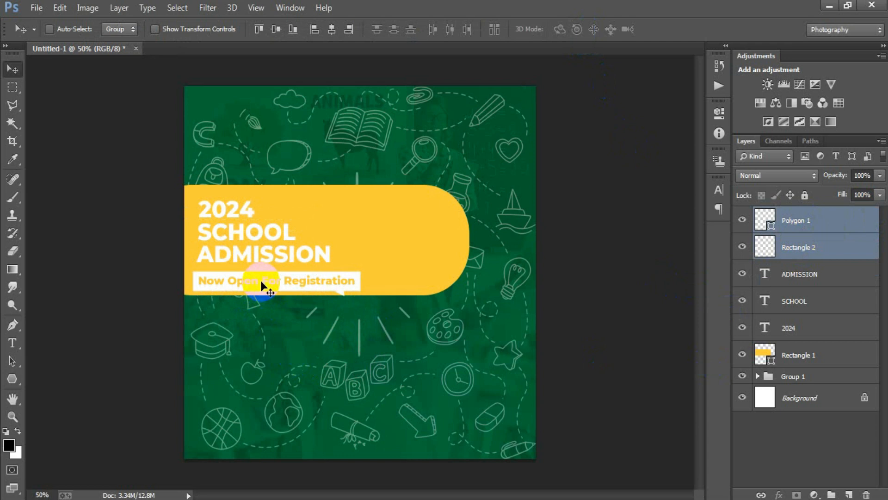
{"action": "key", "text": "ctrl+t"}
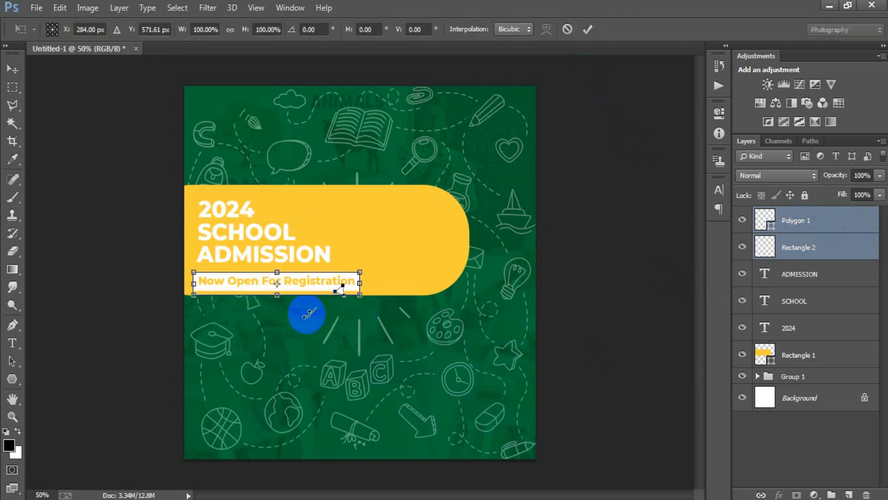
{"action": "left_click_drag", "start_coordinate": [361, 294], "coordinate": [347, 293]}
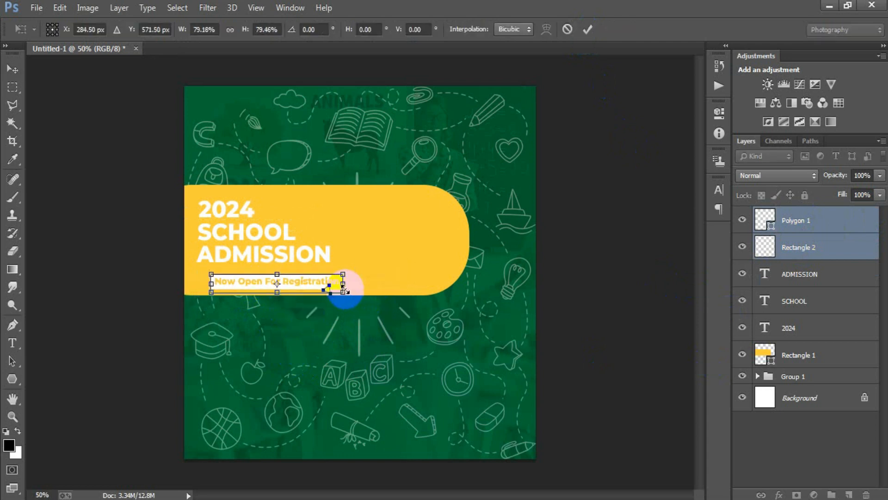
{"action": "left_click", "coordinate": [588, 29]}
Nudge the registration label and its triangle up and left to line up with the headline's left edge.
{"action": "key", "text": "Up"}
{"action": "key", "text": "Up"}
{"action": "key", "text": "Up"}
{"action": "key", "text": "Up"}
{"action": "key", "text": "Up"}
{"action": "key", "text": "Up"}
{"action": "key", "text": "Up"}
{"action": "key", "text": "Up"}
{"action": "key", "text": "Up"}
{"action": "key", "text": "Up"}
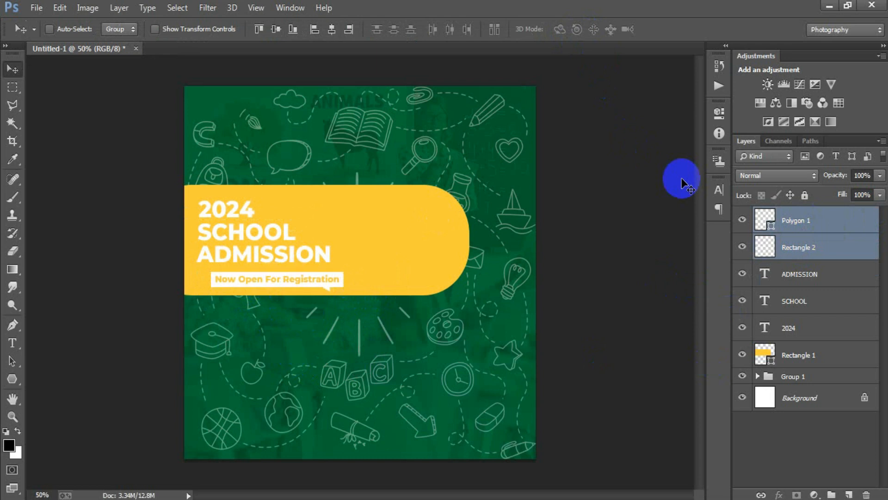
{"action": "key", "text": "shift+Left"}
{"action": "key", "text": "shift+Left"}
{"action": "key", "text": "shift+Left"}
{"action": "key", "text": "shift+Left"}
{"action": "key", "text": "shift+Left"}
{"action": "key", "text": "shift+Left"}
{"action": "key", "text": "Up"}
{"action": "key", "text": "Up"}
{"action": "key", "text": "Up"}
{"action": "key", "text": "Up"}
{"action": "key", "text": "Up"}
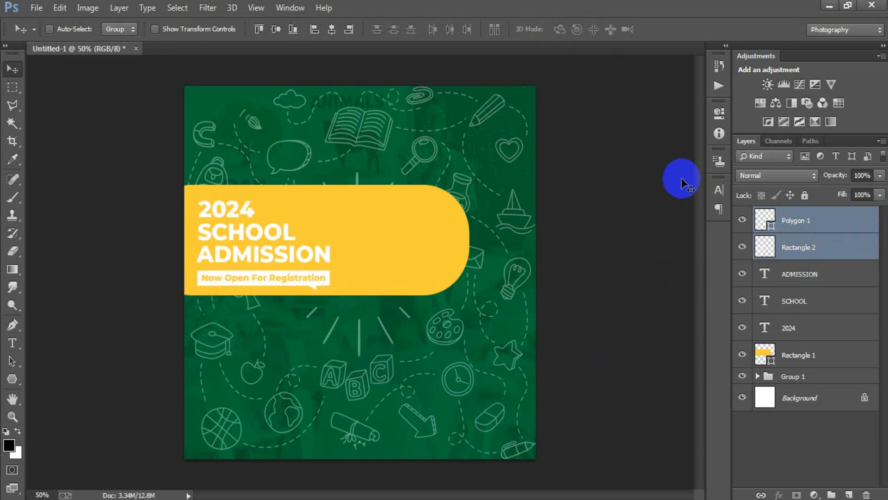
Nudge the 2024, SCHOOL and ADMISSION text layers up slightly to widen the gap above the registration label.
{"action": "left_click", "coordinate": [800, 276]}
{"action": "left_click", "coordinate": [798, 330], "text": "shift"}
{"action": "key", "text": "Up"}
{"action": "key", "text": "Up"}
{"action": "key", "text": "Up"}
{"action": "key", "text": "Up"}
{"action": "key", "text": "Up"}
{"action": "key", "text": "Up"}
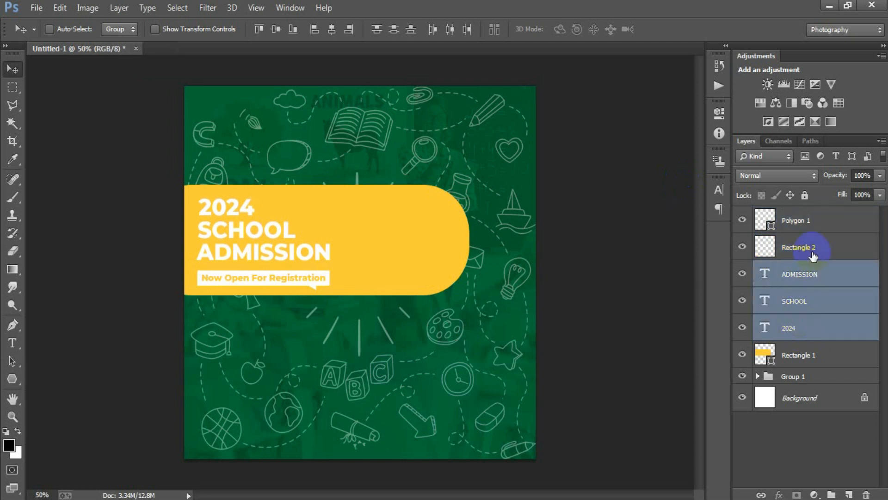
Fine-tune the vertical position of the registration label and its triangle beneath the headline.
{"action": "left_click", "coordinate": [812, 225]}
{"action": "left_click", "coordinate": [813, 250], "text": "shift"}
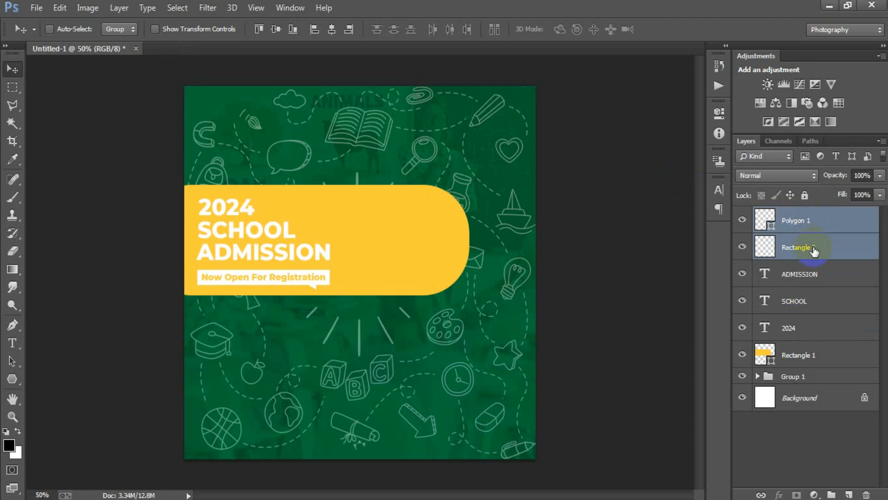
{"action": "key", "text": "Down"}
{"action": "key", "text": "Down"}
{"action": "left_click", "coordinate": [681, 338]}
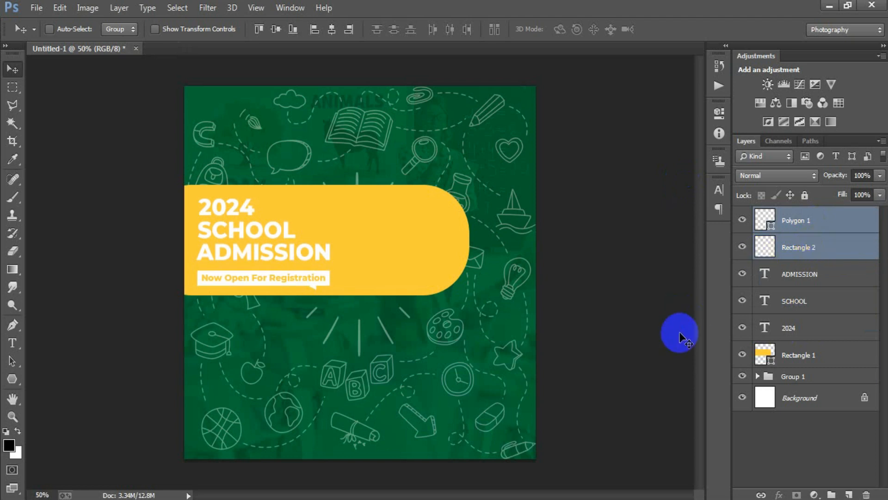
Nudge the headline, label and triangle up together within the banner, and group them with the yellow banner layer.
{"action": "left_click", "coordinate": [816, 335], "text": "shift"}
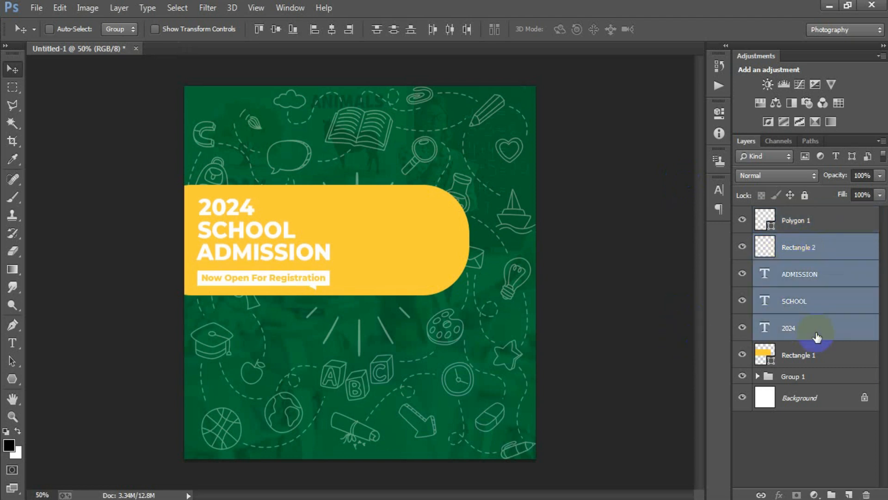
{"action": "left_click", "coordinate": [802, 221], "text": "shift"}
{"action": "key", "text": "Up"}
{"action": "key", "text": "Up"}
{"action": "key", "text": "Up"}
{"action": "key", "text": "Up"}
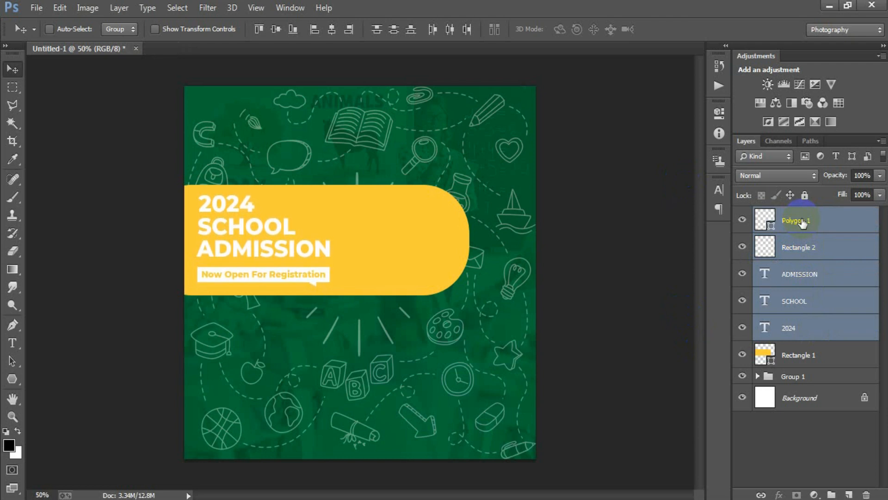
{"action": "left_click", "coordinate": [810, 360], "text": "shift"}
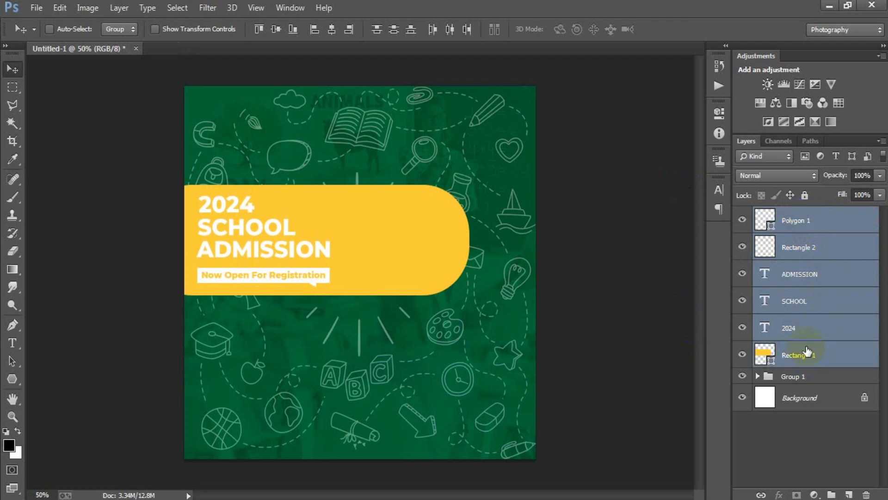
{"action": "key", "text": "ctrl+g"}
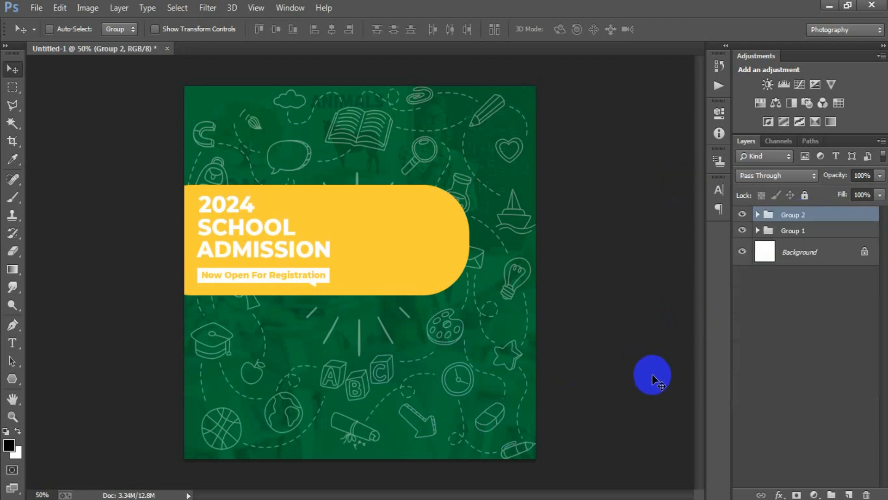
Place the linked image of the curly-haired student holding a yellow folder over the right part of the post.
{"action": "left_click", "coordinate": [37, 9]}
{"action": "left_click", "coordinate": [139, 220]}
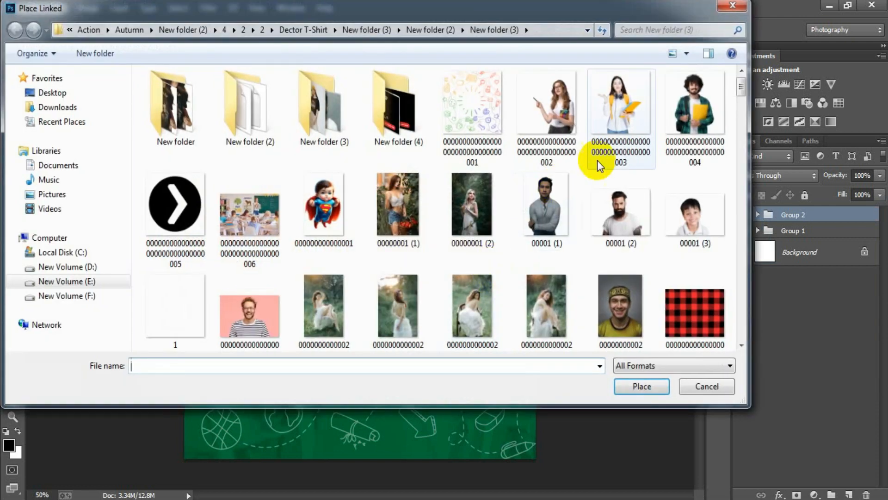
{"action": "double_click", "coordinate": [600, 166]}
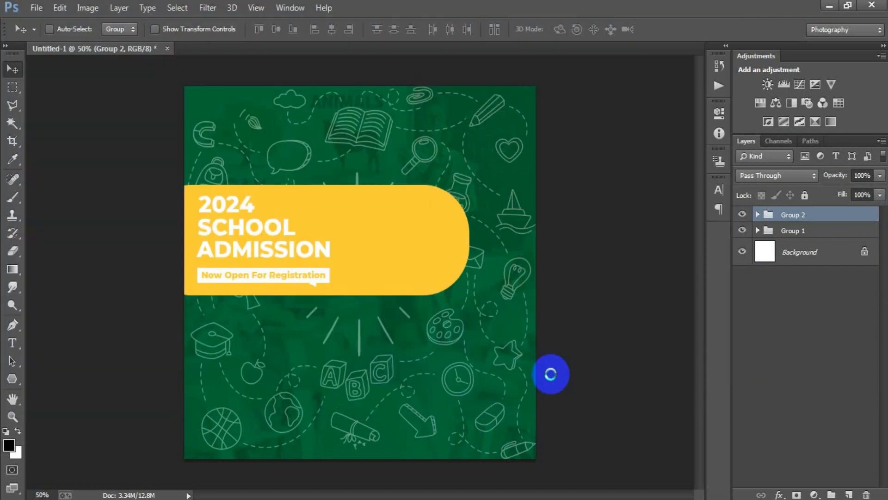
{"action": "left_click_drag", "start_coordinate": [443, 347], "coordinate": [513, 342]}
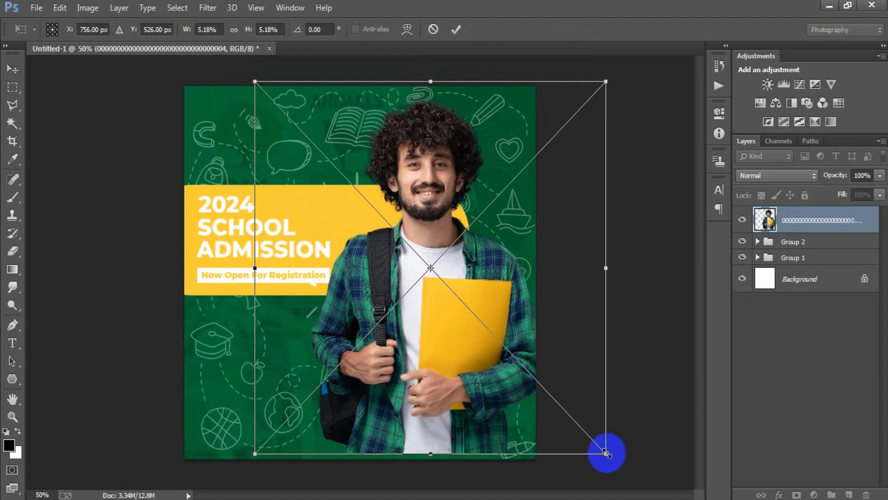
Scale the placed student image down to about 4.84% and rasterize its layer.
{"action": "left_click_drag", "start_coordinate": [605, 452], "coordinate": [596, 441]}
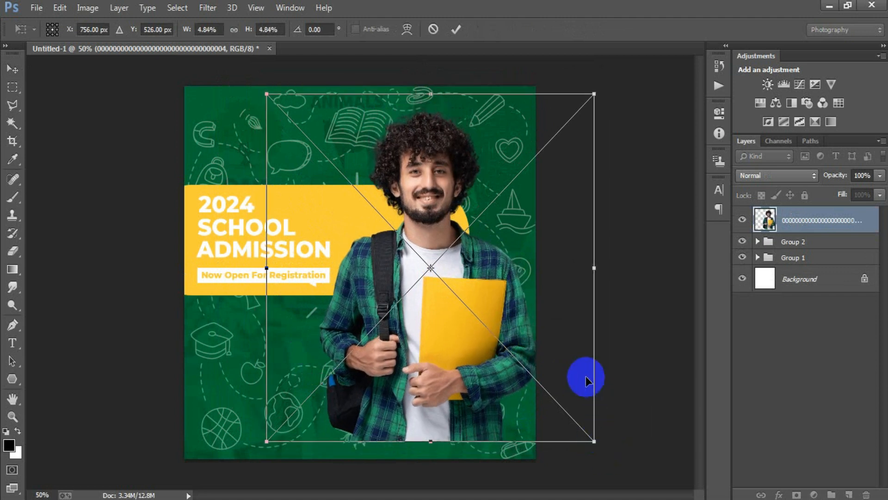
{"action": "left_click", "coordinate": [457, 29]}
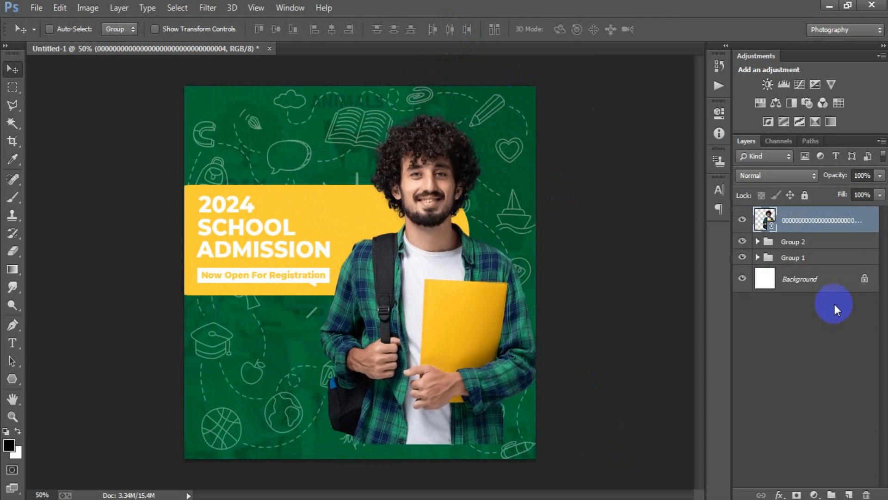
{"action": "right_click", "coordinate": [814, 221]}
{"action": "left_click", "coordinate": [632, 257]}
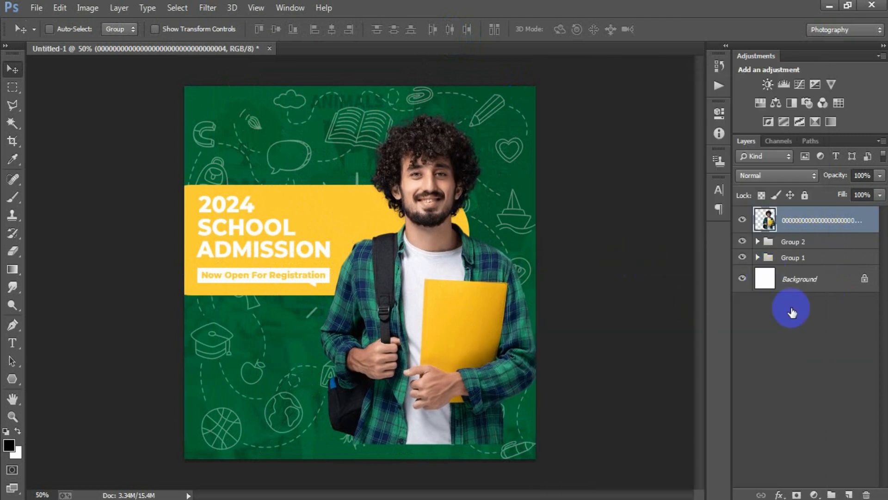
Draw a rectangle about 1190 × 212 px on a new layer, spanning the full width of the post's bottom edge.
{"action": "left_click", "coordinate": [850, 494]}
{"action": "left_click", "coordinate": [12, 379]}
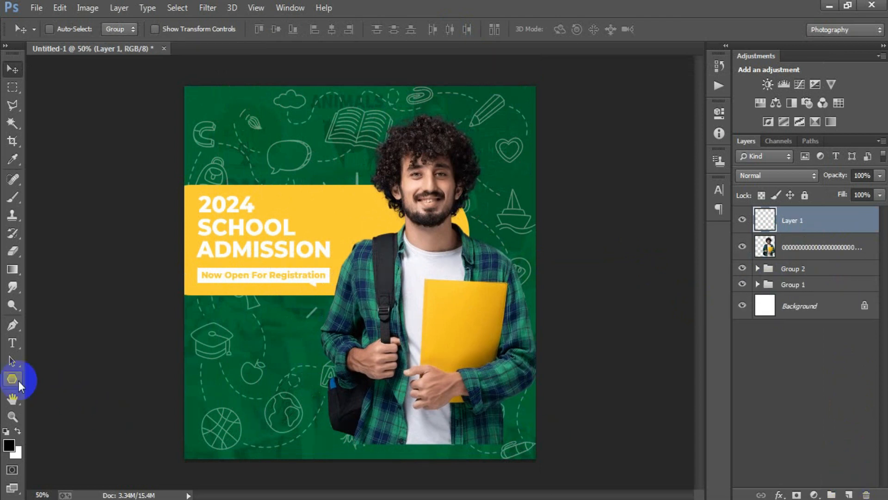
{"action": "left_click", "coordinate": [52, 382]}
{"action": "left_click_drag", "start_coordinate": [174, 411], "coordinate": [562, 485]}
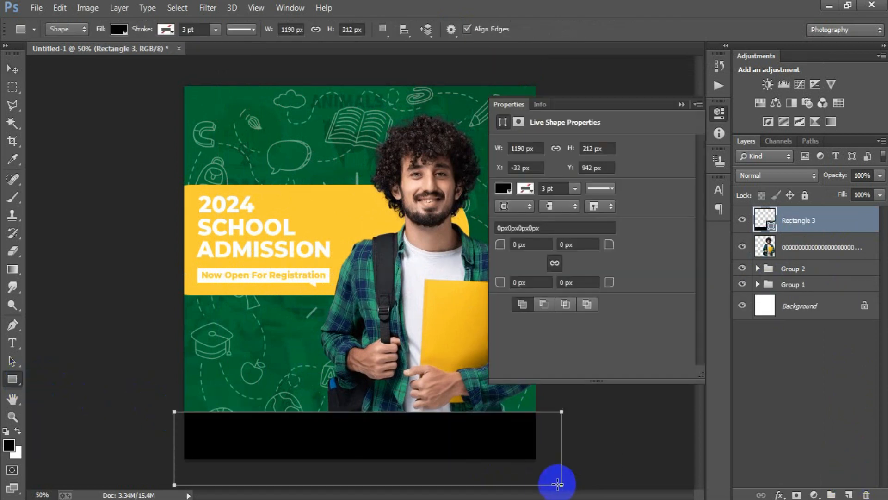
Change the bottom rectangle's fill color to white.
{"action": "left_click", "coordinate": [10, 70]}
{"action": "left_click", "coordinate": [503, 189]}
{"action": "left_click", "coordinate": [504, 190]}
{"action": "left_click", "coordinate": [503, 189]}
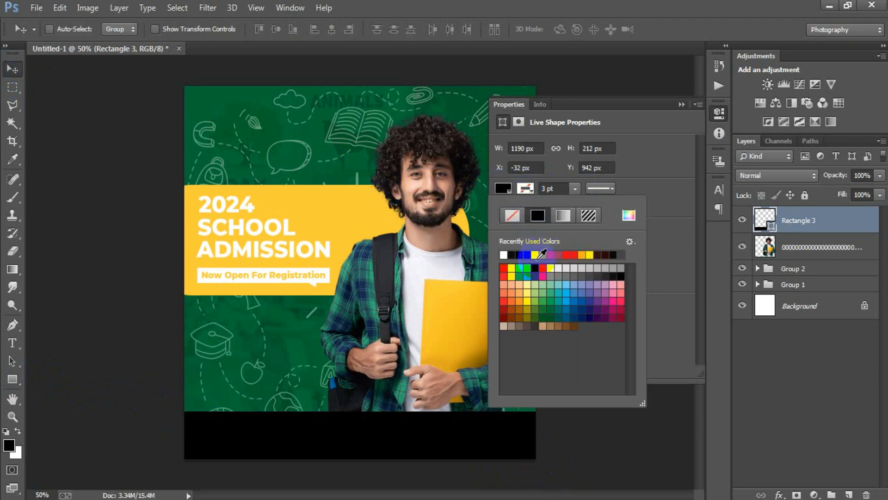
{"action": "left_click", "coordinate": [550, 267]}
{"action": "left_click", "coordinate": [681, 105]}
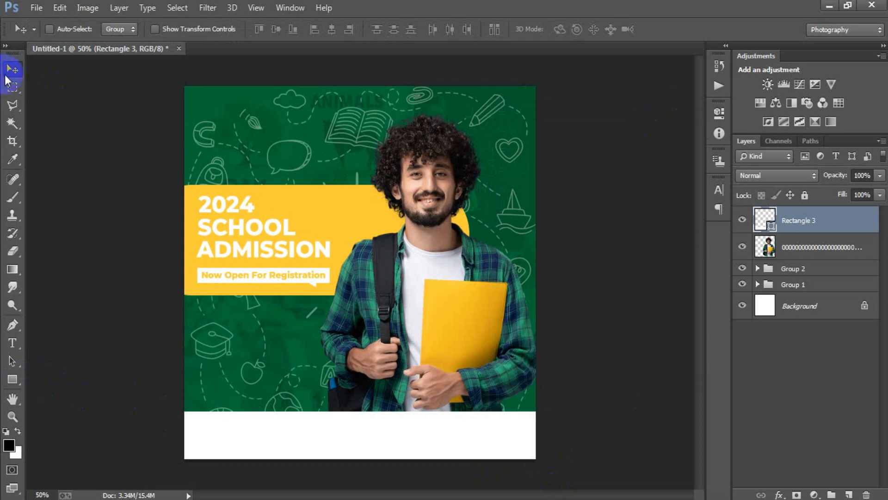
Nudge the white bottom rectangle upward so its strip covers more of the post's lower part.
{"action": "key", "text": "Up"}
{"action": "key", "text": "Up"}
{"action": "key", "text": "Up"}
{"action": "key", "text": "Up"}
{"action": "key", "text": "Up"}
{"action": "key", "text": "Up"}
{"action": "key", "text": "Up"}
{"action": "key", "text": "Up"}
{"action": "key", "text": "Up"}
{"action": "key", "text": "Up"}
{"action": "key", "text": "Up"}
{"action": "key", "text": "Up"}
{"action": "key", "text": "Up"}
{"action": "key", "text": "Up"}
{"action": "key", "text": "Up"}
{"action": "key", "text": "Up"}
{"action": "key", "text": "Up"}
{"action": "key", "text": "Up"}
{"action": "key", "text": "Up"}
{"action": "key", "text": "Up"}
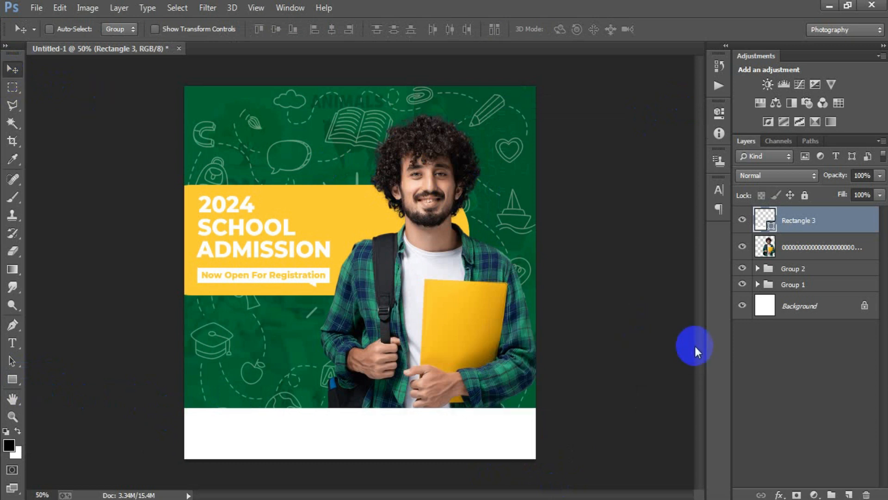
{"action": "key", "text": "Up"}
{"action": "key", "text": "Up"}
{"action": "key", "text": "Up"}
{"action": "key", "text": "Up"}
{"action": "key", "text": "Up"}
{"action": "key", "text": "Up"}
{"action": "key", "text": "Up"}
{"action": "key", "text": "Up"}
{"action": "key", "text": "Up"}
{"action": "key", "text": "Up"}
{"action": "key", "text": "Up"}
{"action": "key", "text": "Up"}
{"action": "key", "text": "Up"}
{"action": "key", "text": "Up"}
{"action": "key", "text": "Up"}
{"action": "key", "text": "Up"}
{"action": "key", "text": "Up"}
{"action": "key", "text": "Up"}
{"action": "key", "text": "Up"}
{"action": "key", "text": "Up"}
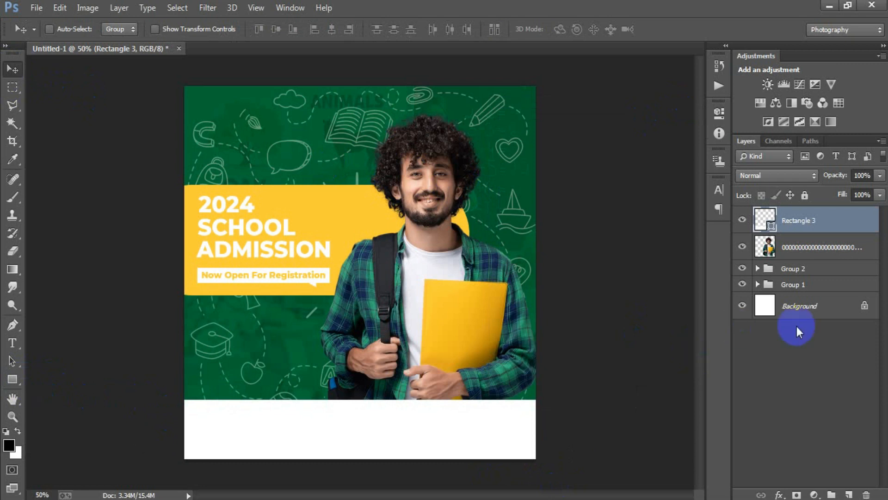
Nudge the student image upward behind the white bottom strip.
{"action": "left_click", "coordinate": [844, 248]}
{"action": "key", "text": "Up"}
{"action": "key", "text": "Up"}
{"action": "key", "text": "Up"}
{"action": "key", "text": "Up"}
{"action": "key", "text": "Up"}
{"action": "key", "text": "Up"}
{"action": "key", "text": "Up"}
{"action": "key", "text": "Up"}
{"action": "key", "text": "Up"}
{"action": "key", "text": "Up"}
{"action": "key", "text": "Up"}
{"action": "key", "text": "Up"}
{"action": "key", "text": "Up"}
{"action": "key", "text": "Up"}
{"action": "key", "text": "Up"}
{"action": "key", "text": "Up"}
{"action": "key", "text": "Up"}
{"action": "key", "text": "Up"}
{"action": "key", "text": "Up"}
{"action": "key", "text": "Up"}
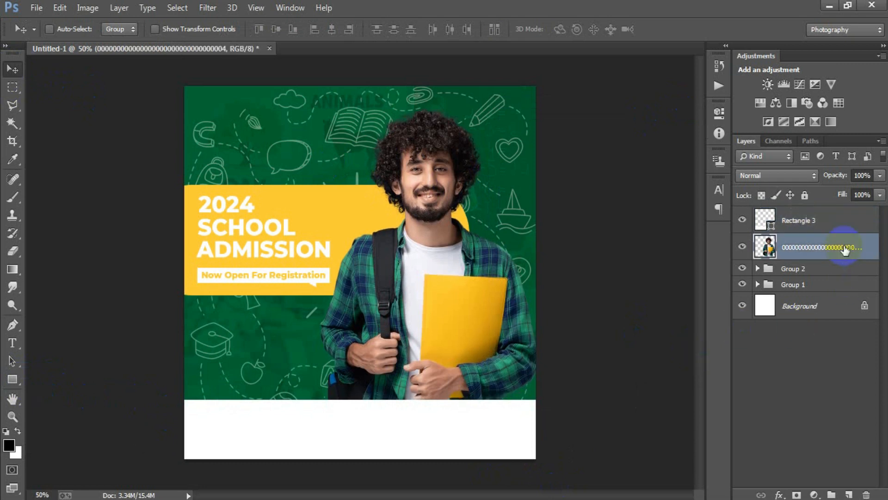
{"action": "key", "text": "Up"}
{"action": "key", "text": "Up"}
{"action": "key", "text": "Up"}
{"action": "key", "text": "Up"}
{"action": "key", "text": "Up"}
{"action": "key", "text": "Up"}
{"action": "key", "text": "Up"}
{"action": "key", "text": "Up"}
{"action": "key", "text": "Up"}
{"action": "key", "text": "Up"}
{"action": "key", "text": "Up"}
{"action": "key", "text": "Up"}
{"action": "key", "text": "Up"}
{"action": "key", "text": "Up"}
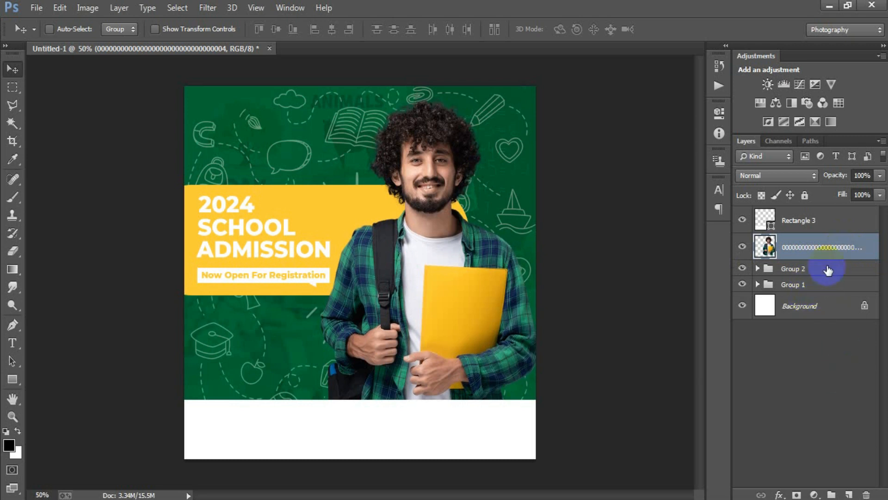
Draw a rounded rectangle about 434 × 122 px on a new layer beneath the student image, with 61 px corner radii.
{"action": "left_click", "coordinate": [833, 268]}
{"action": "left_click", "coordinate": [849, 494]}
{"action": "left_click_drag", "start_coordinate": [14, 385], "coordinate": [71, 391]}
{"action": "left_click_drag", "start_coordinate": [205, 319], "coordinate": [346, 362]}
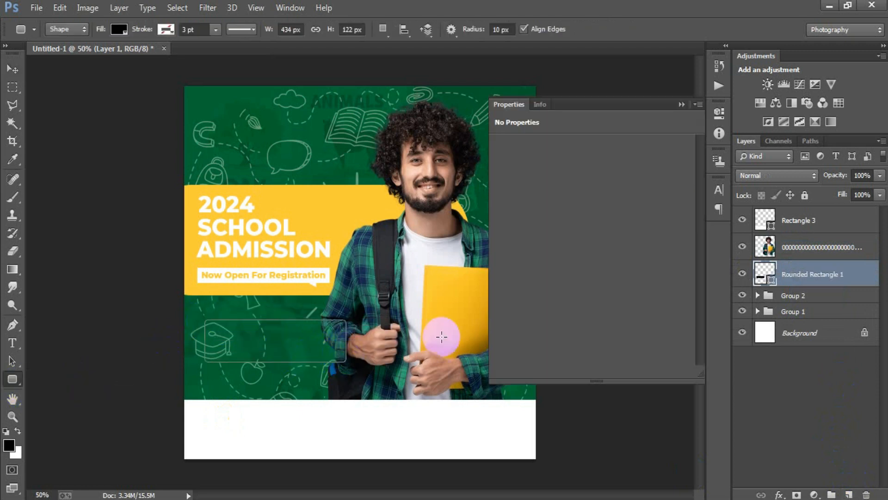
{"action": "left_click_drag", "start_coordinate": [500, 245], "coordinate": [600, 242]}
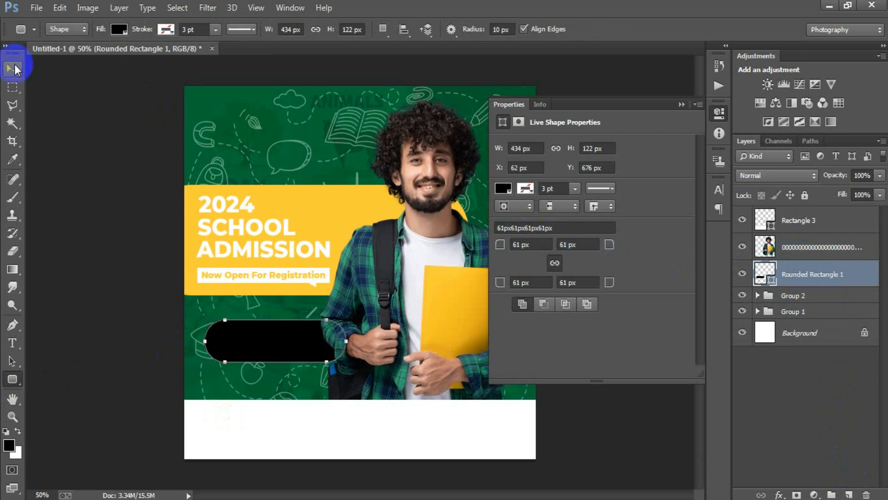
Fill the rounded rectangle with the banner's yellow (#ffcc2f) and move it behind the student's elbow at the post's right edge.
{"action": "left_click", "coordinate": [15, 68]}
{"action": "left_click", "coordinate": [504, 188]}
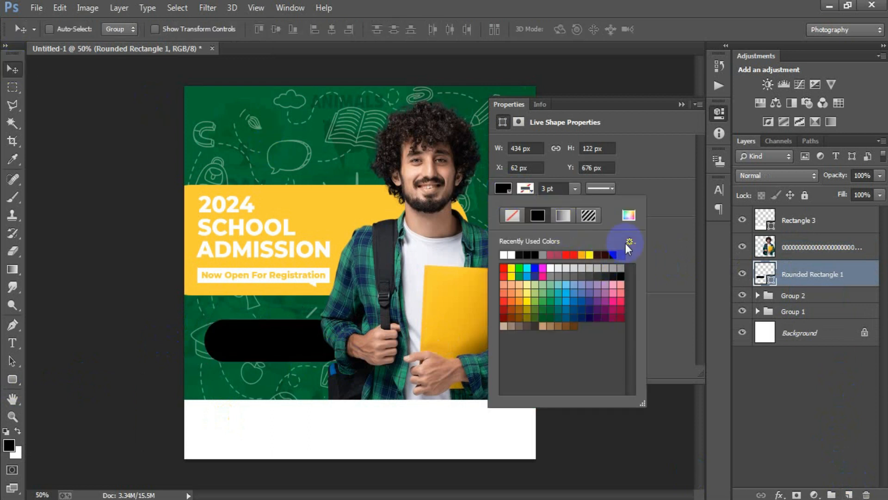
{"action": "left_click", "coordinate": [632, 220]}
{"action": "left_click", "coordinate": [308, 192]}
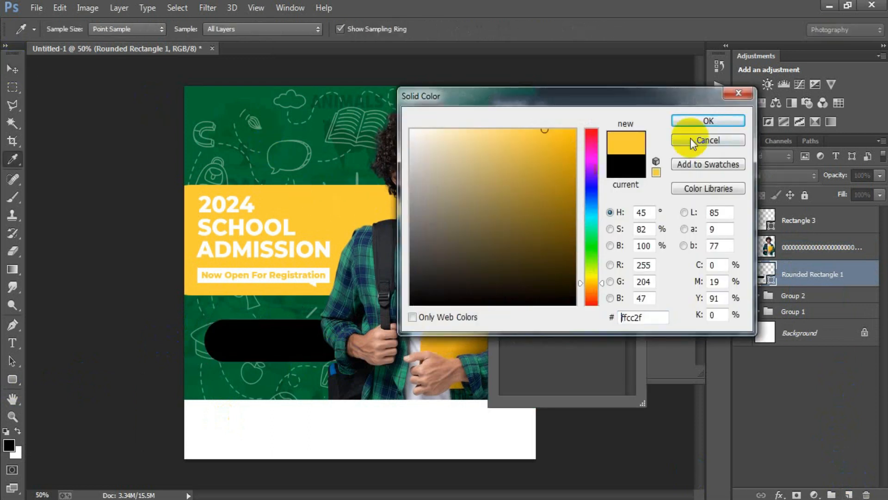
{"action": "left_click", "coordinate": [724, 121]}
{"action": "left_click", "coordinate": [636, 130]}
{"action": "left_click", "coordinate": [678, 106]}
{"action": "left_click_drag", "start_coordinate": [303, 330], "coordinate": [554, 373]}
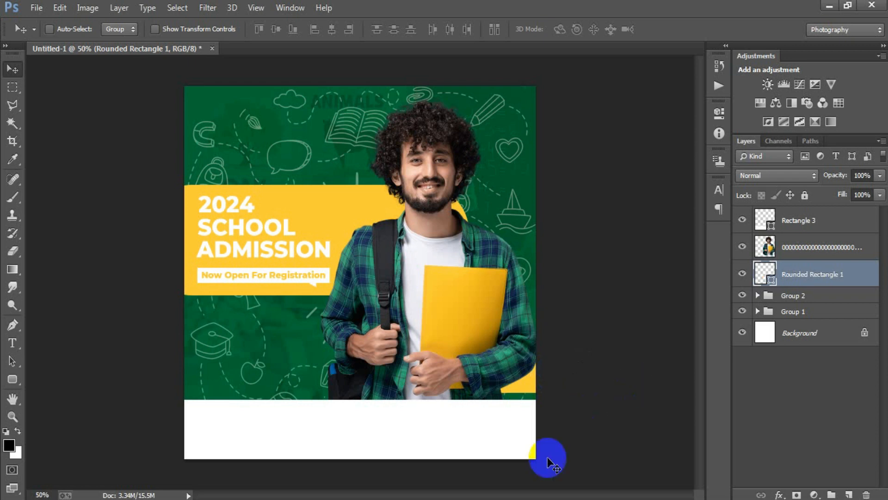
Add the text "The Best Guideline with an opening quotation mark on a new layer, over the green area below the yellow banner.
{"action": "left_click", "coordinate": [799, 222]}
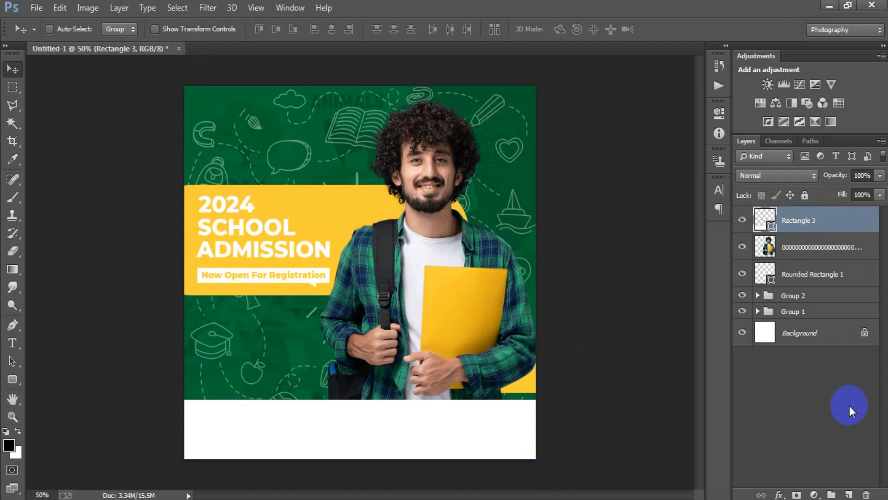
{"action": "left_click", "coordinate": [849, 494]}
{"action": "left_click", "coordinate": [12, 343]}
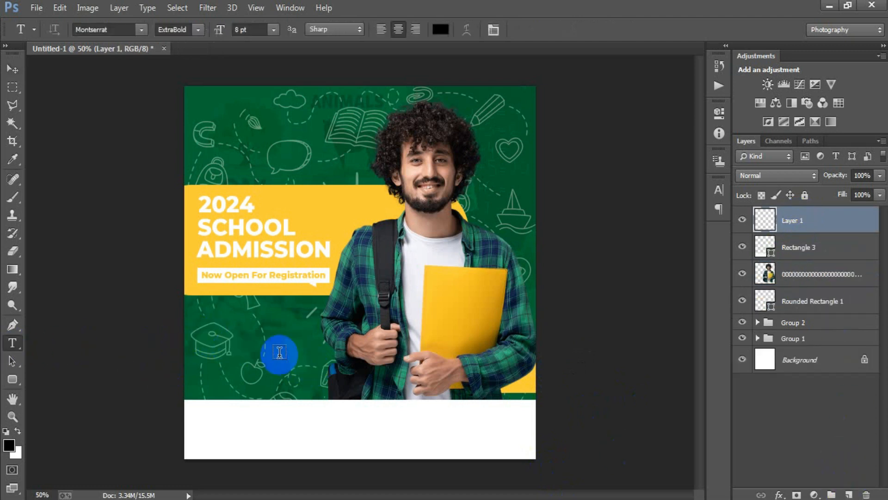
{"action": "left_click", "coordinate": [223, 337]}
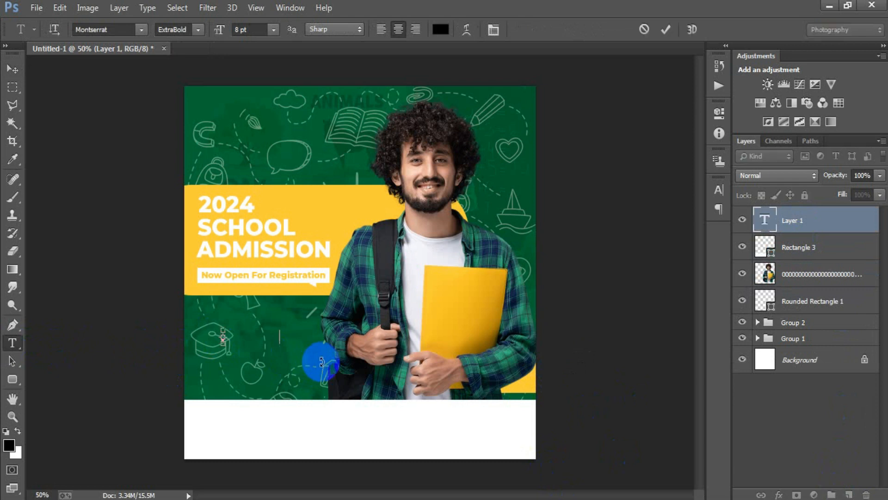
{"action": "type", "text": "\"The Best Guideline"}
{"action": "left_click", "coordinate": [12, 69]}
{"action": "left_click_drag", "start_coordinate": [247, 337], "coordinate": [274, 337]}
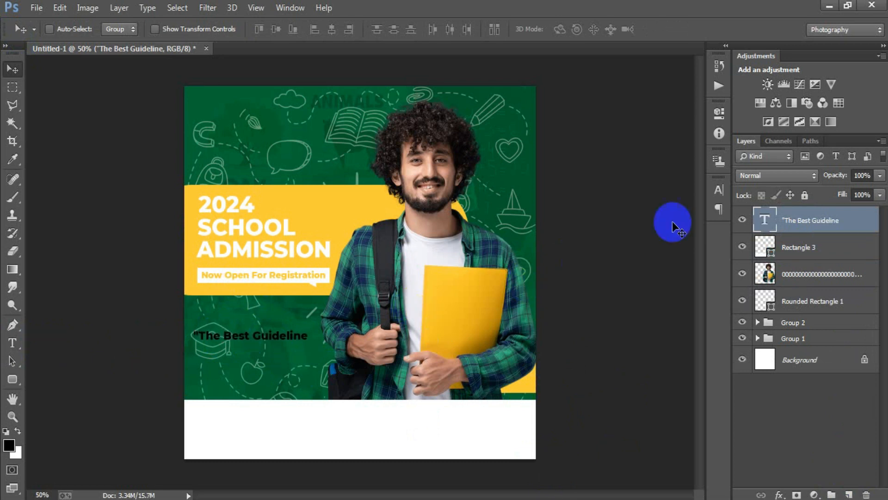
Set the color of the "The Best Guideline" text to white by sampling it from the headline.
{"action": "left_click", "coordinate": [719, 189]}
{"action": "left_click", "coordinate": [674, 271]}
{"action": "left_click_drag", "start_coordinate": [522, 196], "coordinate": [364, 100]}
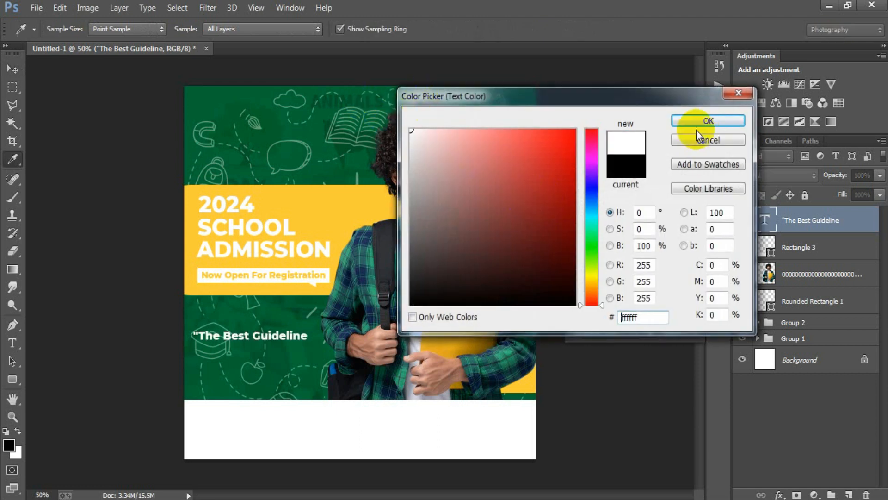
{"action": "left_click", "coordinate": [702, 122]}
{"action": "left_click", "coordinate": [697, 183]}
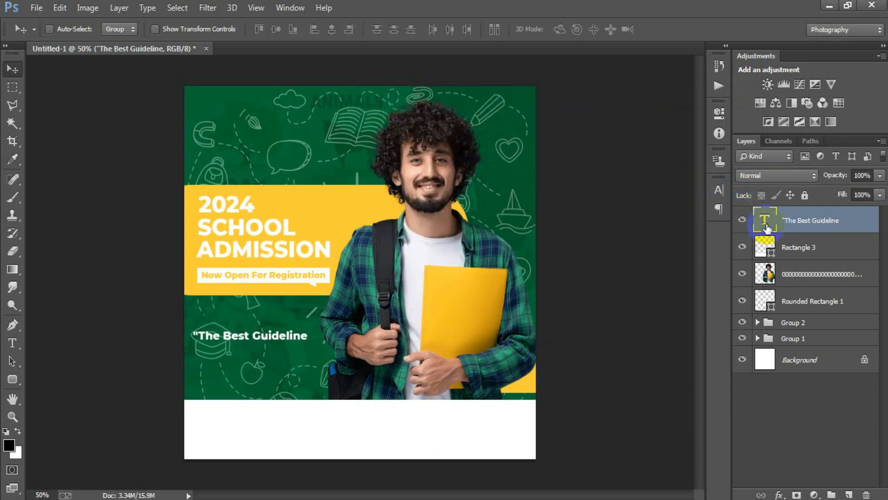
Recolor only the word "Guideline" with the yellow sampled from the headline banner.
{"action": "double_click", "coordinate": [766, 227]}
{"action": "left_click_drag", "start_coordinate": [309, 336], "coordinate": [252, 336]}
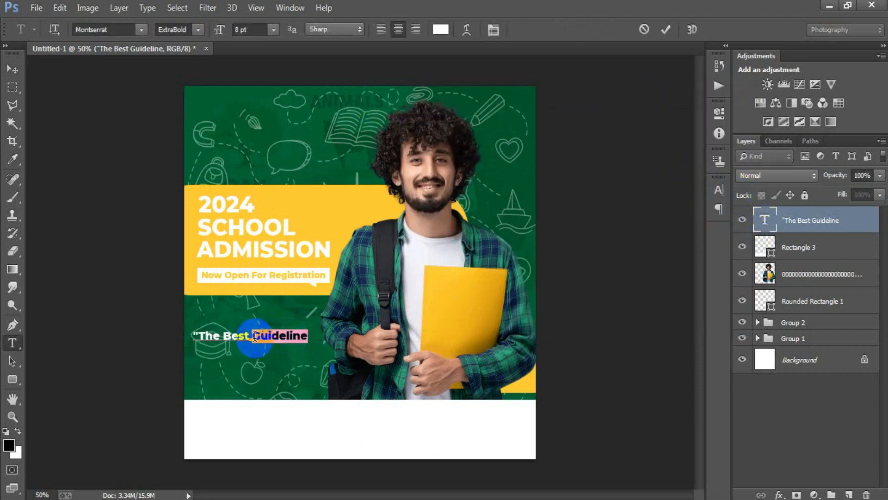
{"action": "left_click", "coordinate": [718, 190]}
{"action": "left_click", "coordinate": [683, 254]}
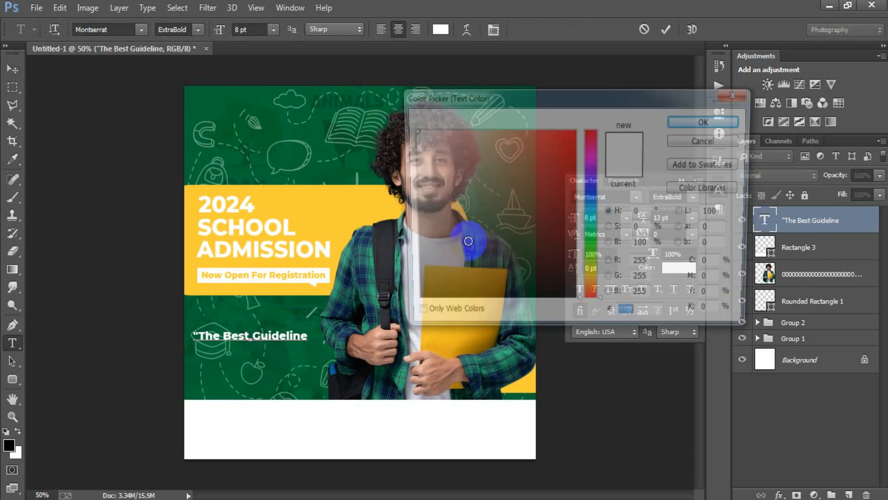
{"action": "left_click", "coordinate": [337, 222]}
{"action": "left_click", "coordinate": [722, 119]}
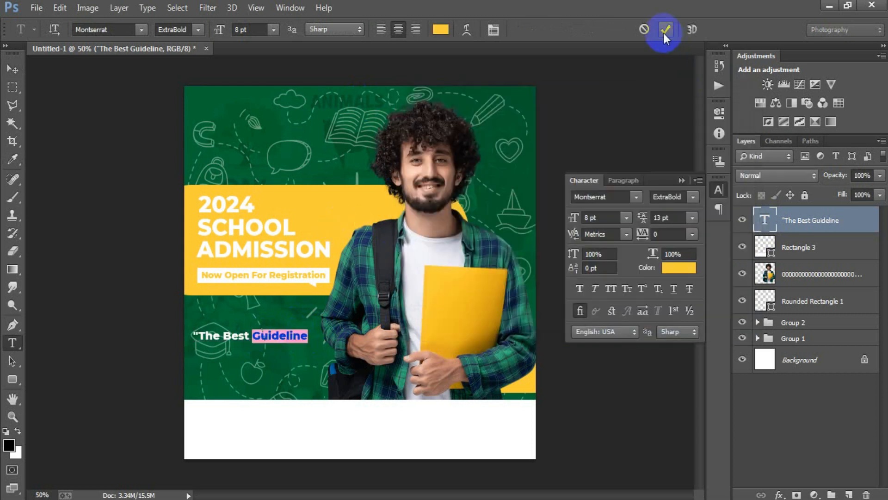
{"action": "left_click", "coordinate": [665, 29]}
{"action": "left_click", "coordinate": [13, 68]}
{"action": "left_click", "coordinate": [682, 180]}
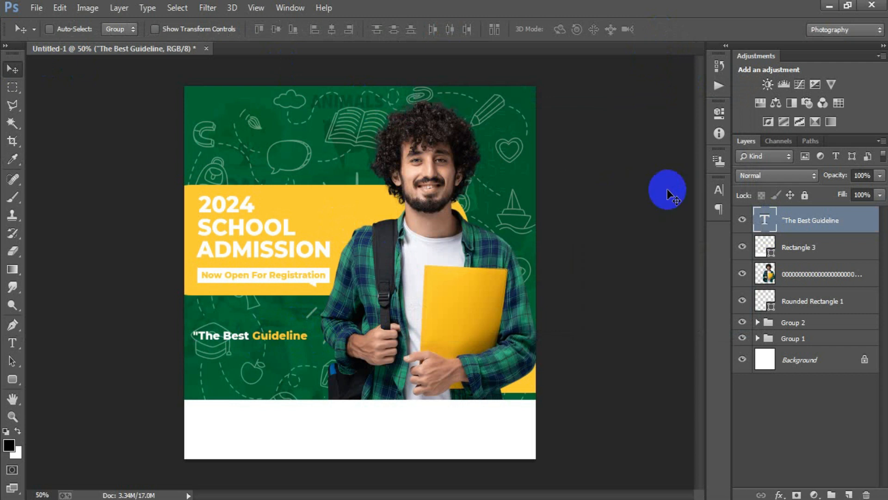
Duplicate the "The Best Guideline" text and move the copy directly below the original.
{"action": "key", "text": "ctrl+j"}
{"action": "key", "text": "shift+Down"}
{"action": "key", "text": "shift+Down"}
{"action": "key", "text": "shift+Down"}
{"action": "key", "text": "shift+Down"}
{"action": "key", "text": "shift+Down"}
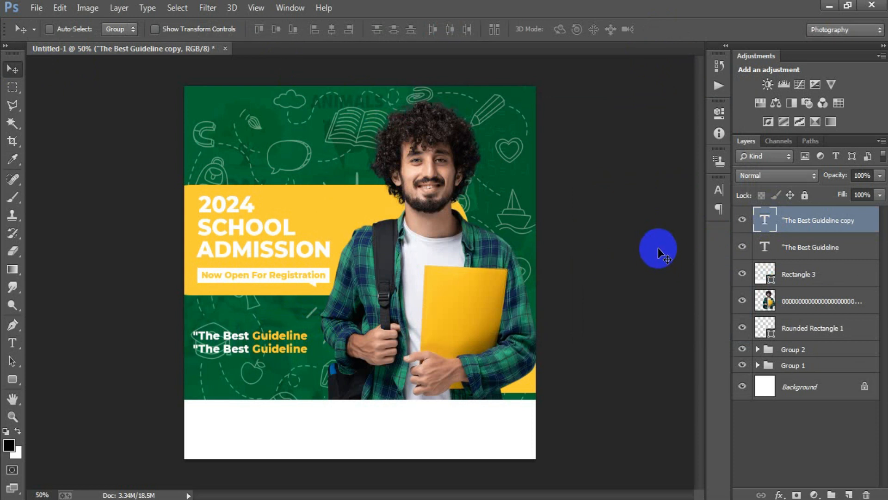
Replace the copied line's text with For Your Kids" in white and position it under the first line.
{"action": "key", "text": "t"}
{"action": "key", "text": "Return"}
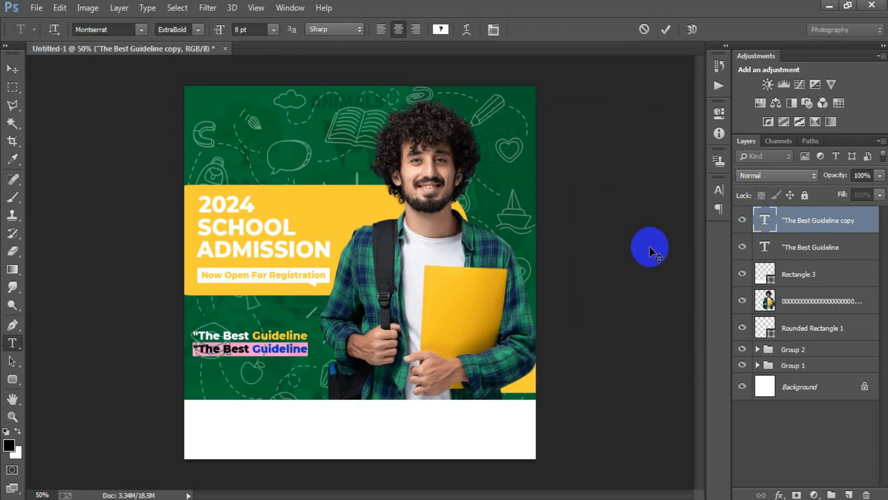
{"action": "type", "text": "For Your Kids\""}
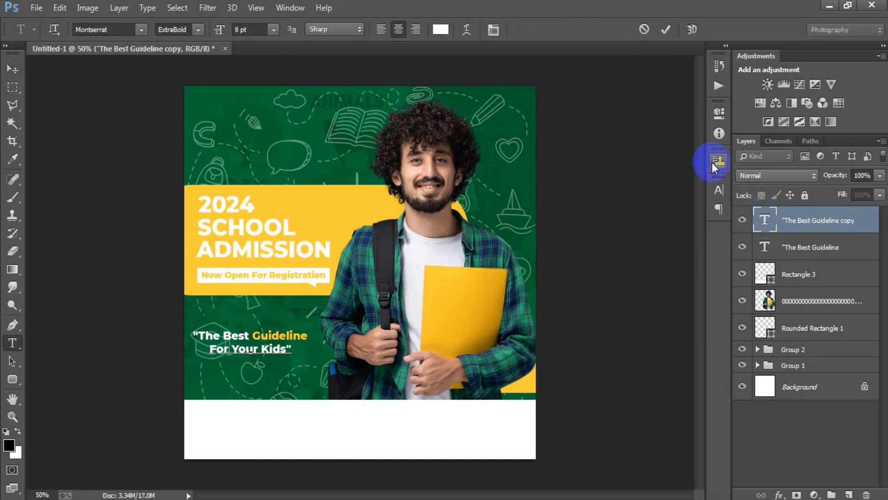
{"action": "left_click", "coordinate": [665, 31]}
{"action": "key", "text": "v"}
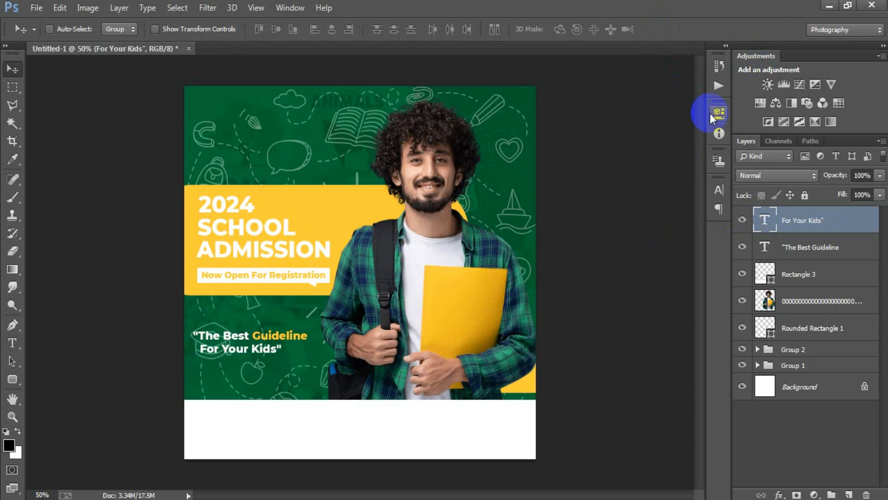
Select both quote lines and fine-tune their vertical position together on the green background.
{"action": "left_click", "coordinate": [827, 254], "text": "shift"}
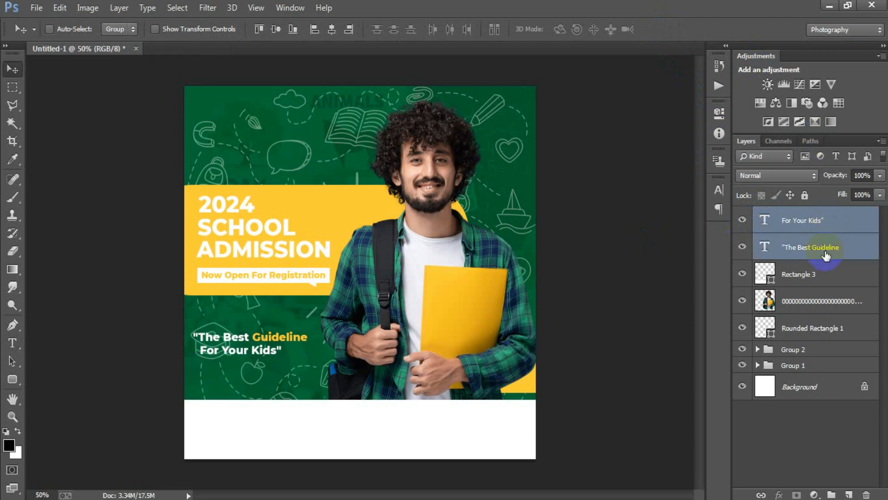
{"action": "key", "text": "Down"}
{"action": "key", "text": "Down"}
{"action": "key", "text": "Down"}
{"action": "key", "text": "Down"}
{"action": "key", "text": "Up"}
{"action": "key", "text": "Up"}
{"action": "key", "text": "Up"}
{"action": "key", "text": "Up"}
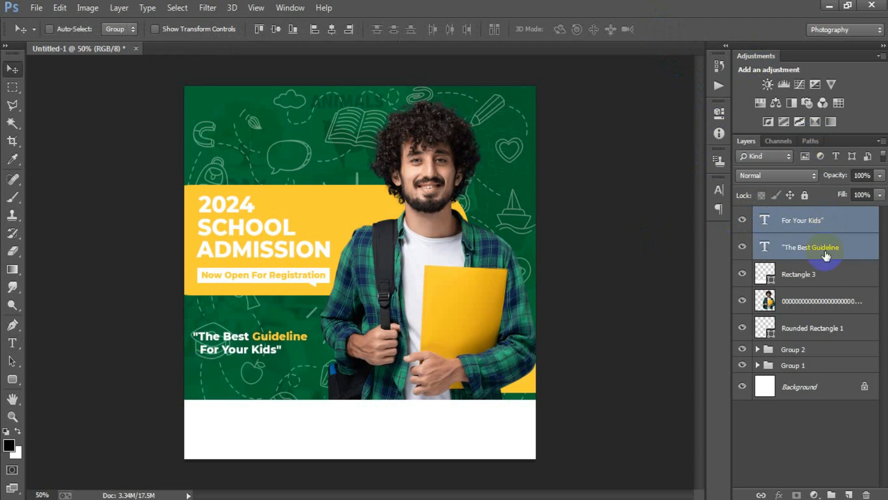
Group the quote lines, white strip, student image and rounded rectangle layers.
{"action": "left_click", "coordinate": [818, 329], "text": "shift"}
{"action": "left_click", "coordinate": [828, 221], "text": "shift"}
{"action": "key", "text": "ctrl+g"}
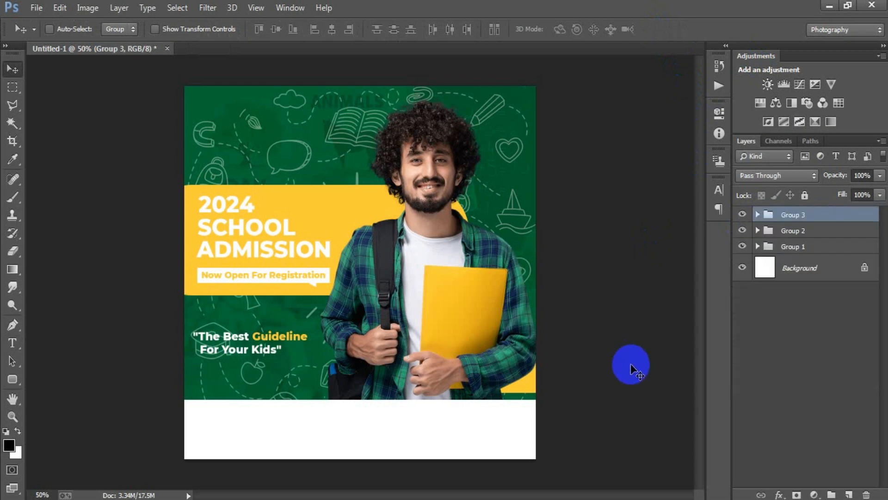
Add the text "More Info:" on a new layer at the left end of the white strip.
{"action": "left_click", "coordinate": [856, 494]}
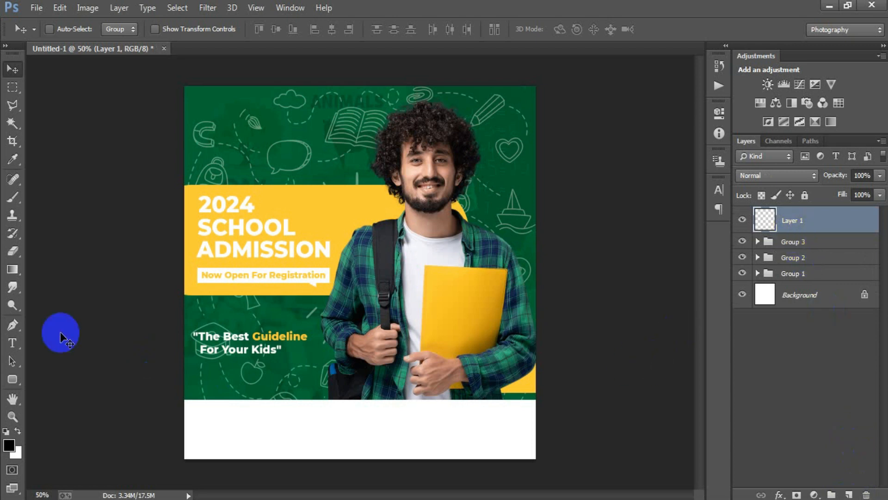
{"action": "left_click_drag", "start_coordinate": [13, 343], "coordinate": [40, 343]}
{"action": "left_click", "coordinate": [209, 430]}
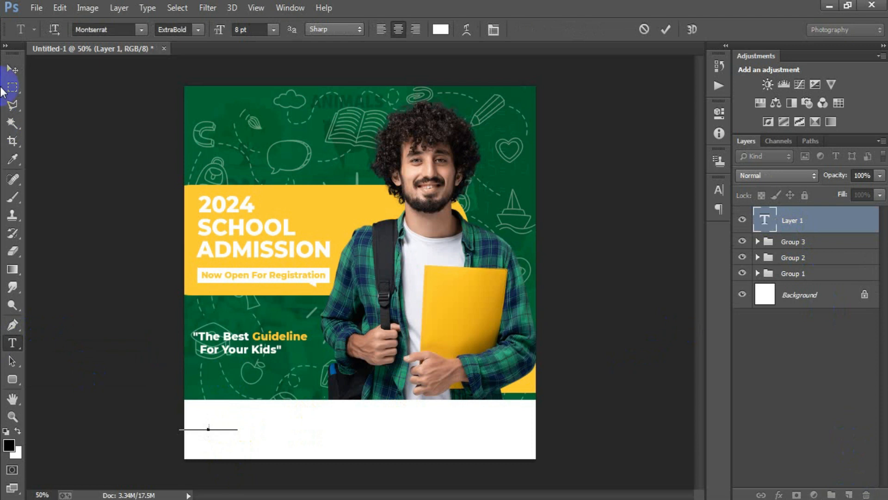
{"action": "left_click", "coordinate": [11, 71]}
Set the "More Info:" text to black (000000), change its font and shift it fully inside the white strip.
{"action": "left_click", "coordinate": [719, 189]}
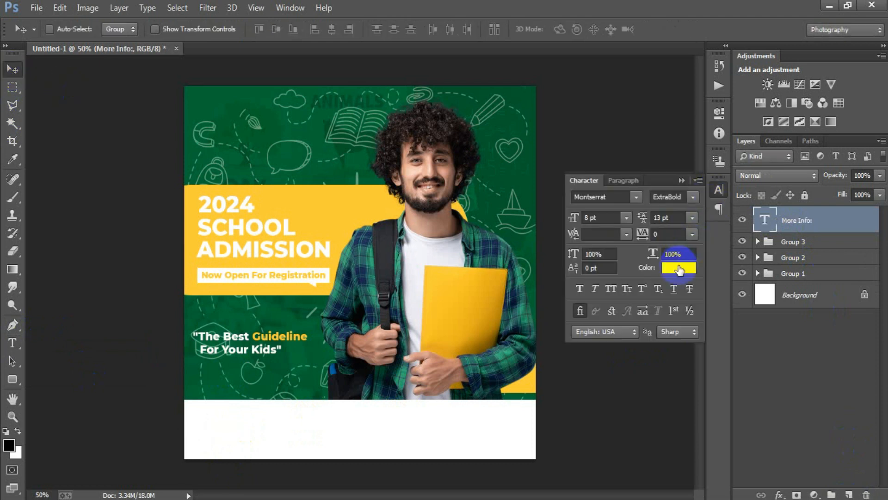
{"action": "left_click", "coordinate": [679, 269]}
{"action": "type", "text": "000000"}
{"action": "left_click", "coordinate": [710, 119]}
{"action": "left_click", "coordinate": [595, 216]}
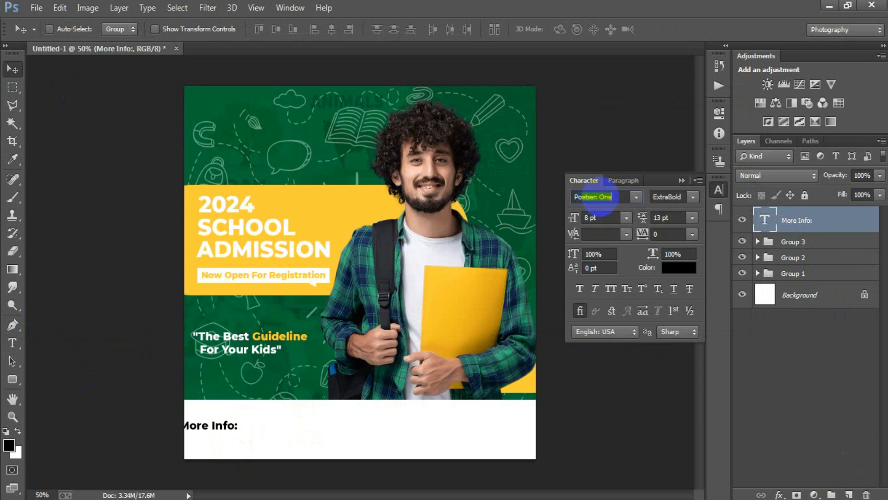
{"action": "left_click", "coordinate": [682, 180]}
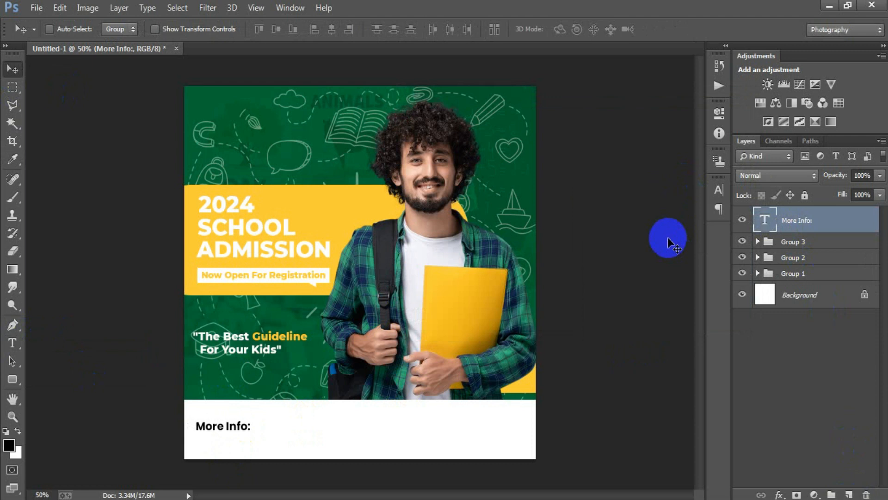
{"action": "key", "text": "ctrl+j"}
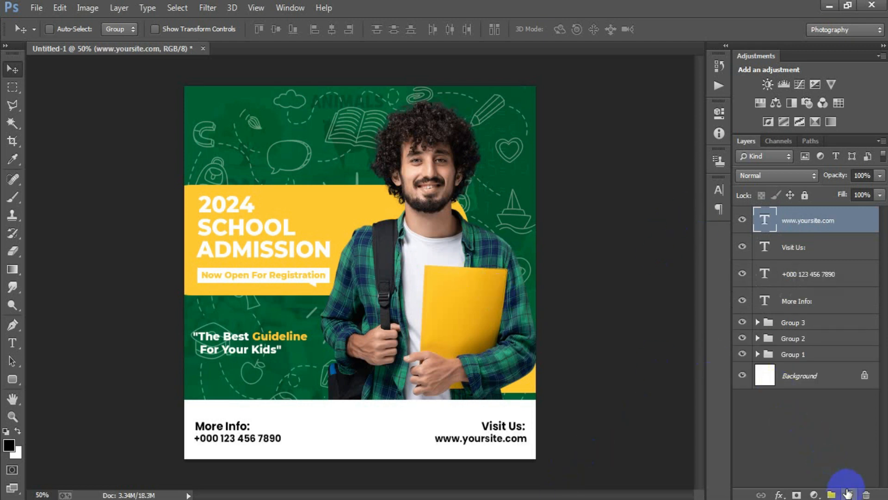
Draw a rectangle about 252 × 74 px on a new layer between the contact texts in the white strip.
{"action": "left_click", "coordinate": [848, 492]}
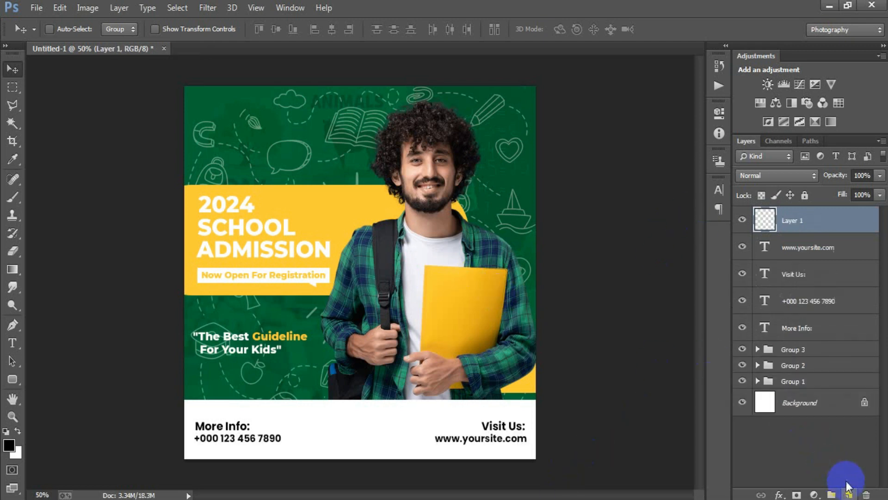
{"action": "left_click", "coordinate": [13, 379]}
{"action": "left_click_drag", "start_coordinate": [12, 379], "coordinate": [66, 371]}
{"action": "left_click_drag", "start_coordinate": [310, 425], "coordinate": [392, 450]}
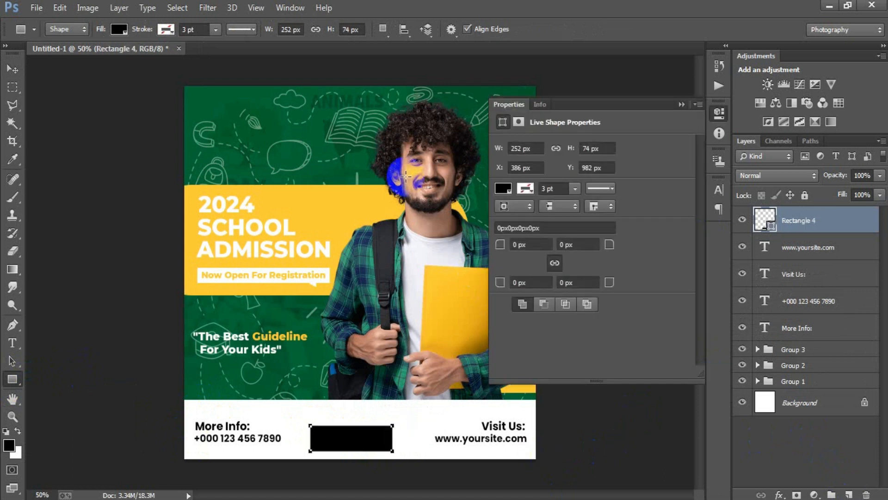
Change the small rectangle's fill to the yellow sampled from the headline banner.
{"action": "left_click", "coordinate": [13, 68]}
{"action": "left_click", "coordinate": [743, 219]}
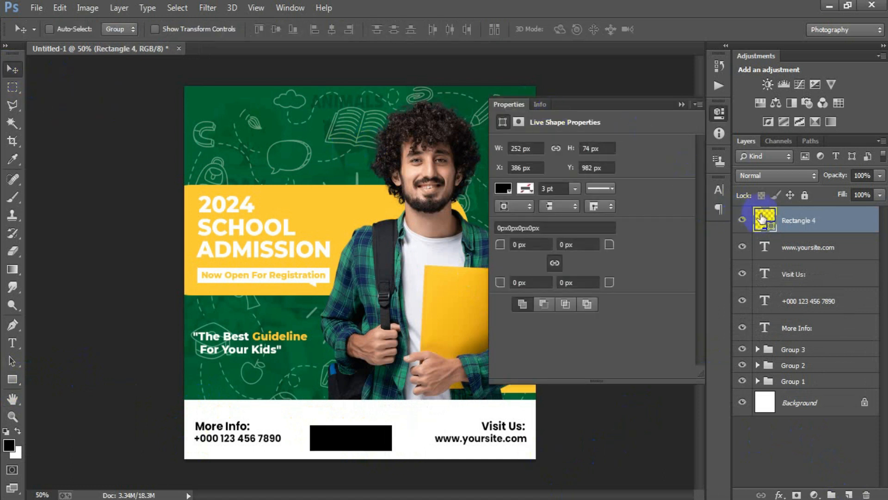
{"action": "double_click", "coordinate": [763, 219]}
{"action": "left_click", "coordinate": [341, 206]}
{"action": "left_click", "coordinate": [731, 123]}
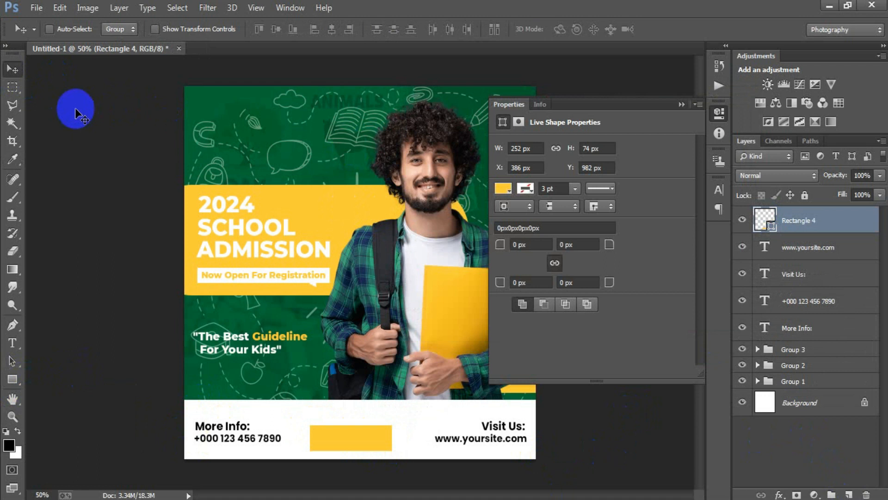
Round all corners of the small yellow rectangle and center it horizontally on the post within the white strip.
{"action": "left_click_drag", "start_coordinate": [499, 244], "coordinate": [501, 242]}
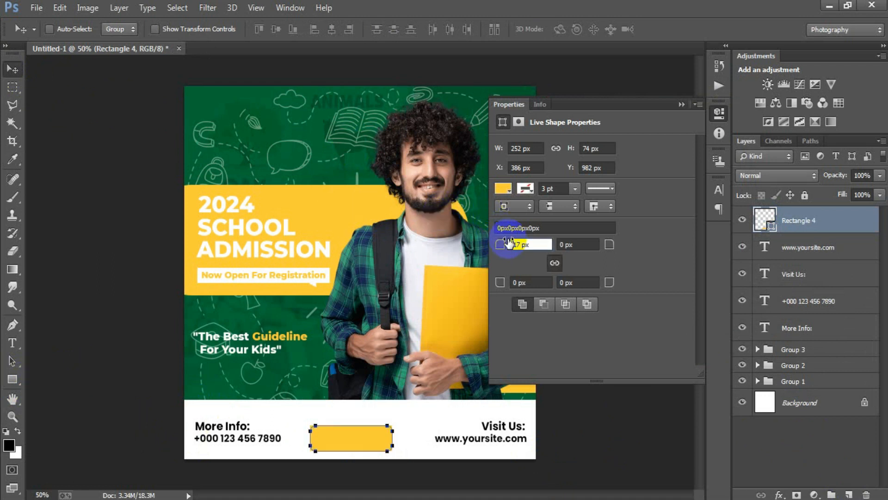
{"action": "left_click", "coordinate": [681, 107]}
{"action": "left_click", "coordinate": [761, 403]}
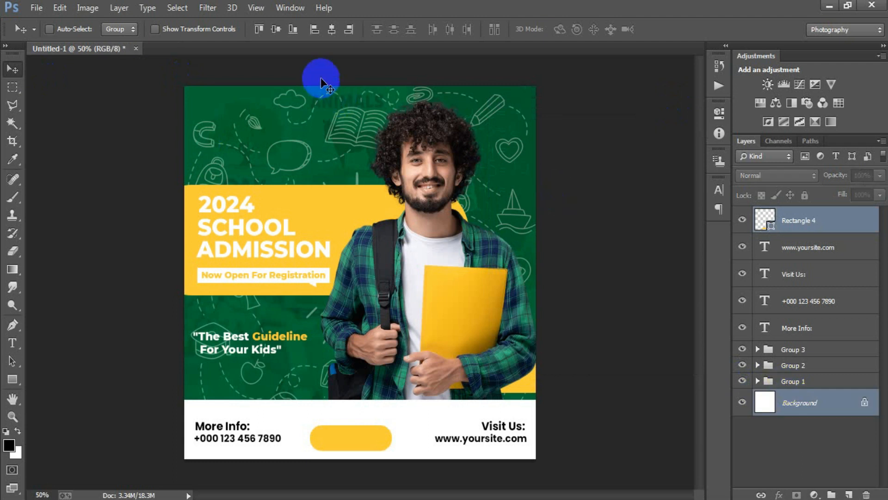
{"action": "left_click", "coordinate": [813, 222]}
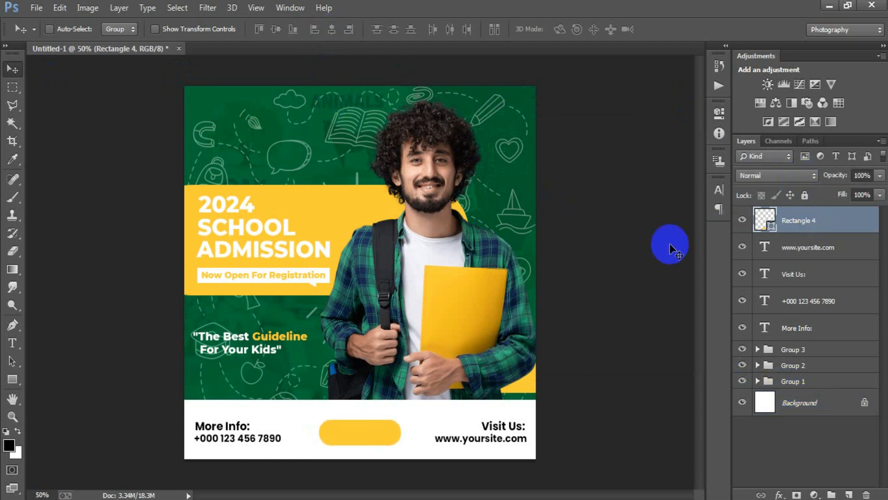
Add the text "Enrol Now" on a new layer in the green area below the quote.
{"action": "left_click", "coordinate": [849, 494]}
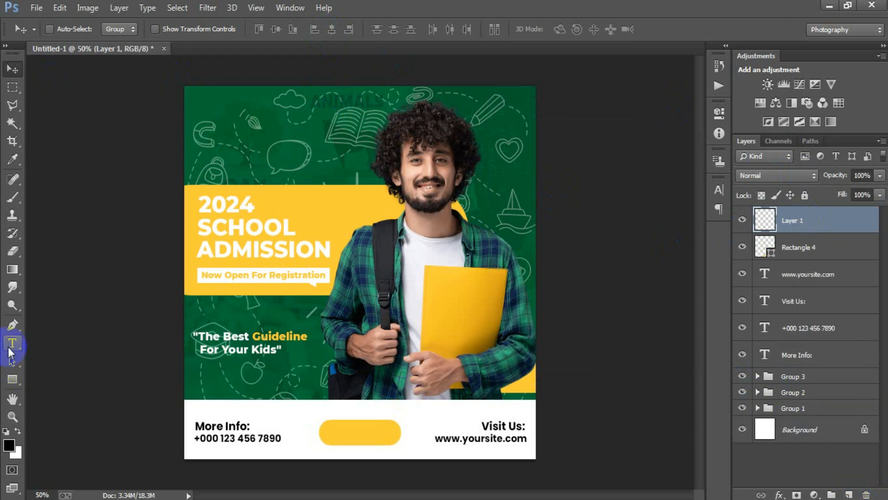
{"action": "left_click", "coordinate": [12, 343]}
{"action": "left_click", "coordinate": [263, 377]}
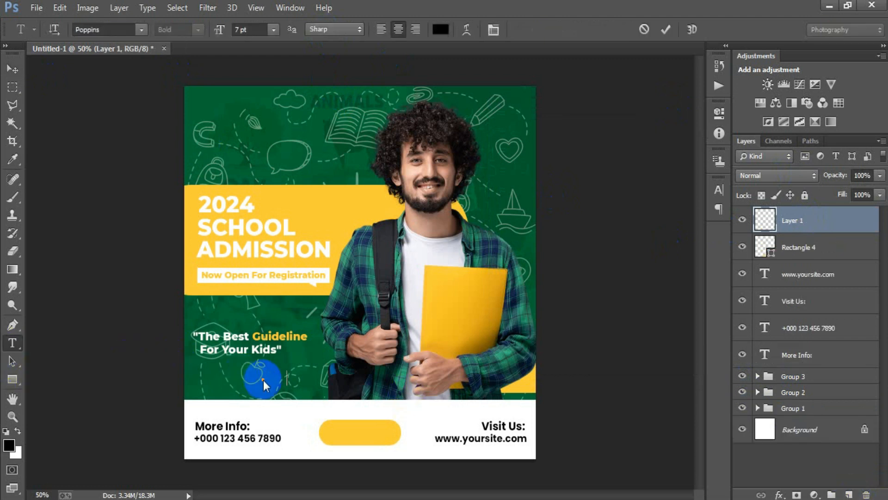
{"action": "type", "text": "Enrol Now"}
{"action": "left_click", "coordinate": [13, 69]}
{"action": "left_click", "coordinate": [114, 121]}
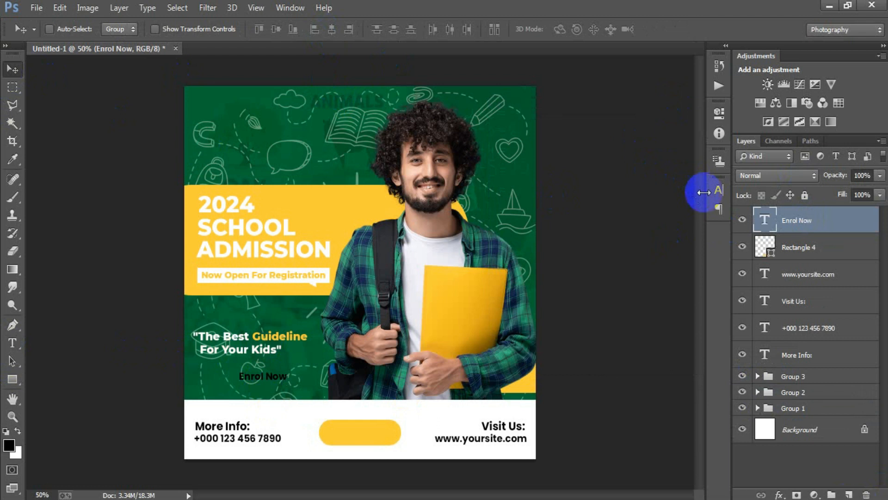
Set the "Enrol Now" text to all caps in white and move it onto the yellow rounded button.
{"action": "left_click", "coordinate": [719, 190]}
{"action": "left_click", "coordinate": [611, 288]}
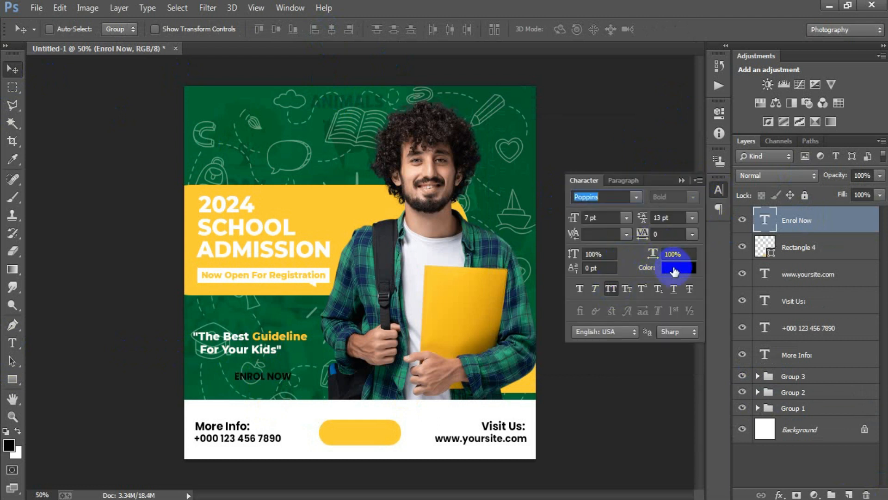
{"action": "left_click", "coordinate": [674, 268]}
{"action": "left_click_drag", "start_coordinate": [520, 218], "coordinate": [377, 90]}
{"action": "left_click", "coordinate": [691, 121]}
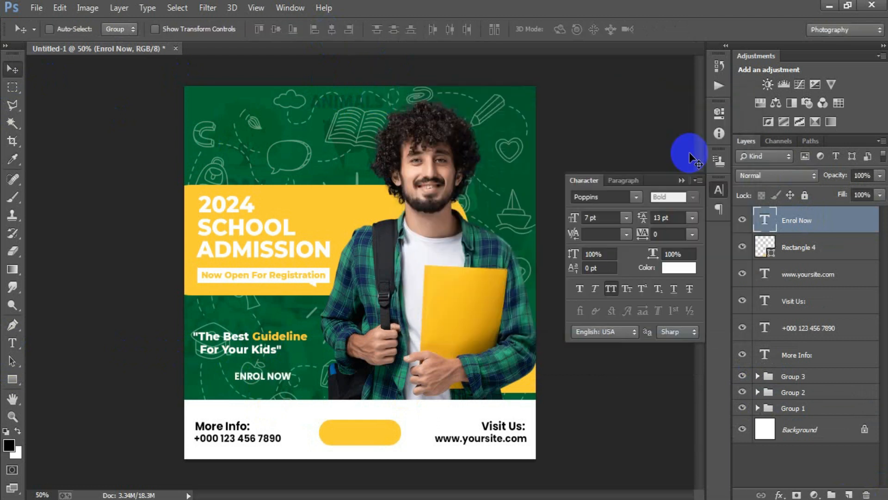
{"action": "left_click", "coordinate": [681, 182]}
{"action": "left_click_drag", "start_coordinate": [293, 379], "coordinate": [387, 436]}
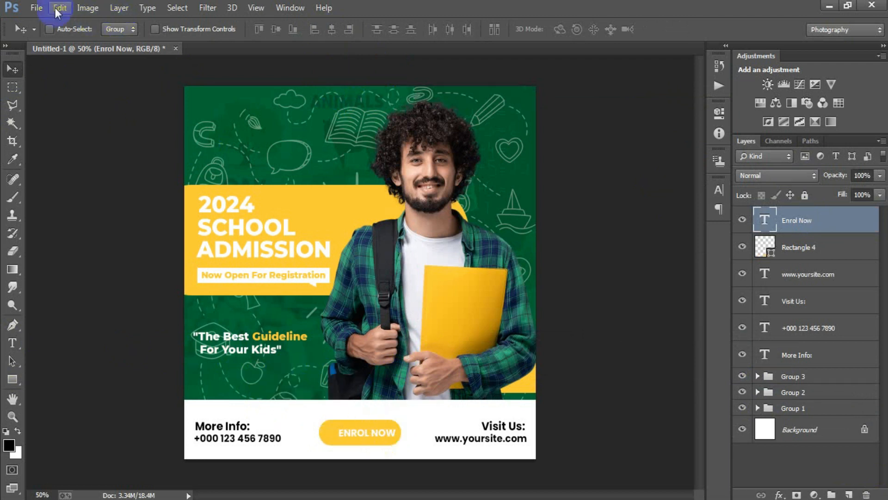
Place the black circular arrow image, whose file name ends in 005, as a linked file and rasterize its layer.
{"action": "left_click", "coordinate": [36, 7]}
{"action": "left_click", "coordinate": [99, 222]}
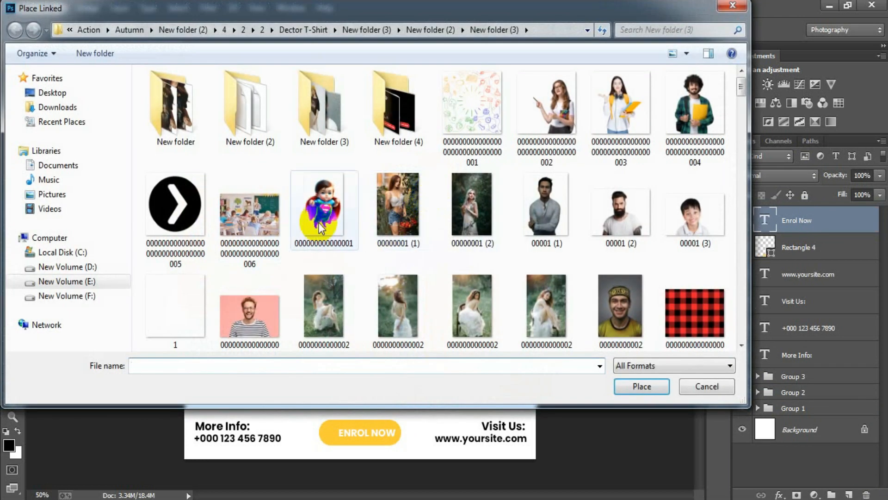
{"action": "double_click", "coordinate": [193, 218]}
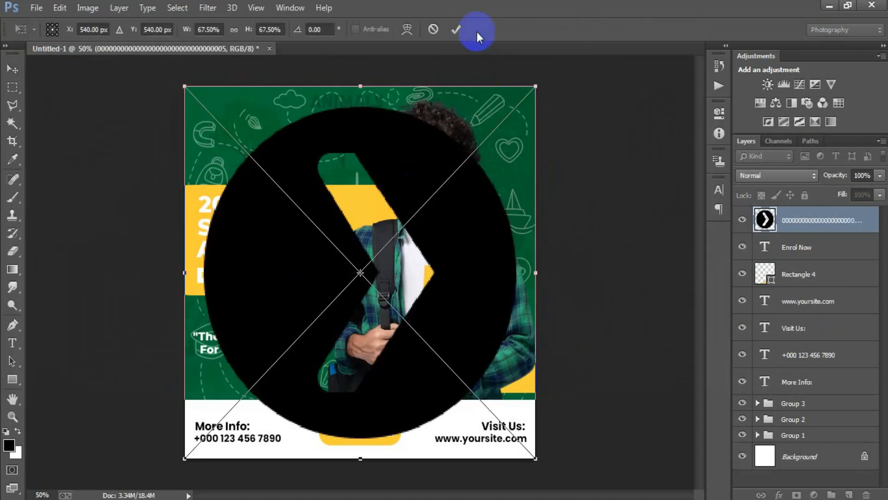
{"action": "left_click", "coordinate": [476, 32]}
{"action": "right_click", "coordinate": [797, 221]}
{"action": "left_click", "coordinate": [592, 258]}
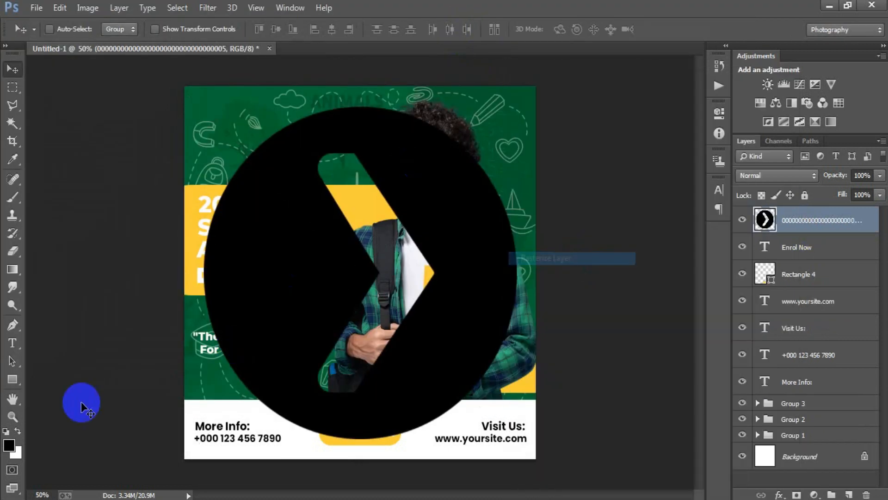
Recolor the circular arrow icon by filling its shape with white, and clear the selection.
{"action": "left_click", "coordinate": [18, 431]}
{"action": "left_click", "coordinate": [764, 220], "text": "ctrl"}
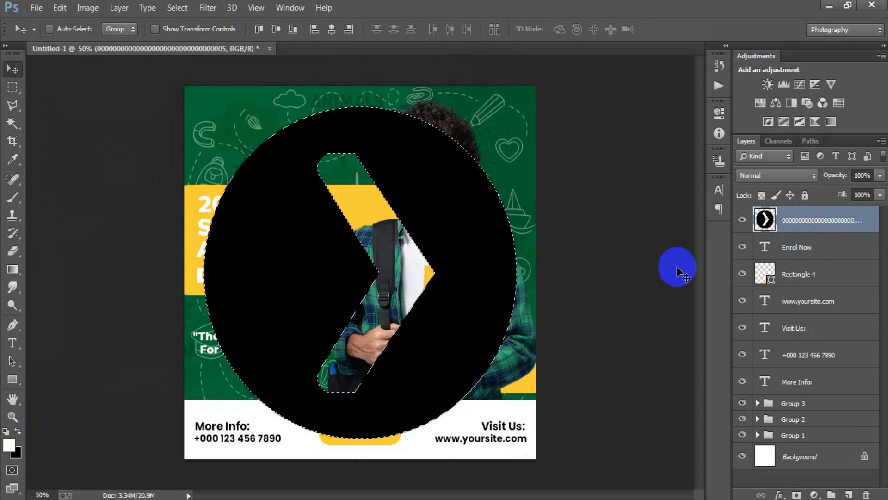
{"action": "key", "text": "alt+BackSpace"}
{"action": "key", "text": "ctrl+d"}
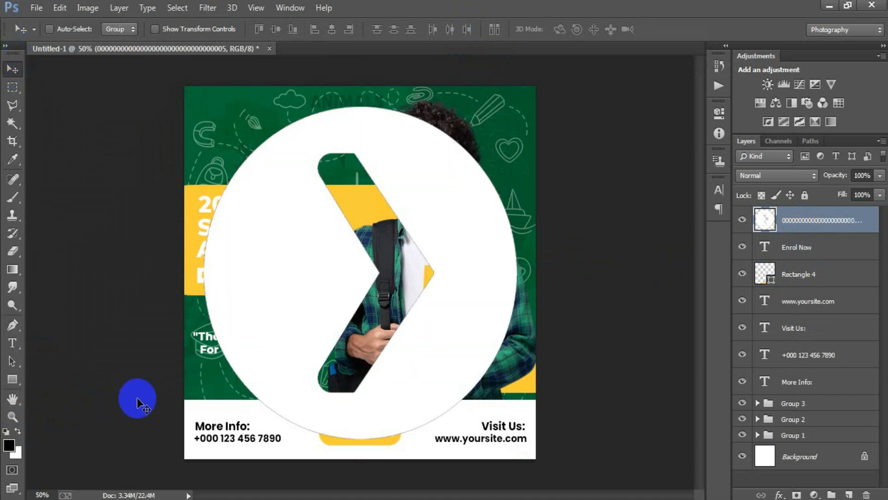
Shrink the white arrow icon to fit before the ENROL NOW text in the yellow button and nudge the text slightly closer to it.
{"action": "key", "text": "ctrl+t"}
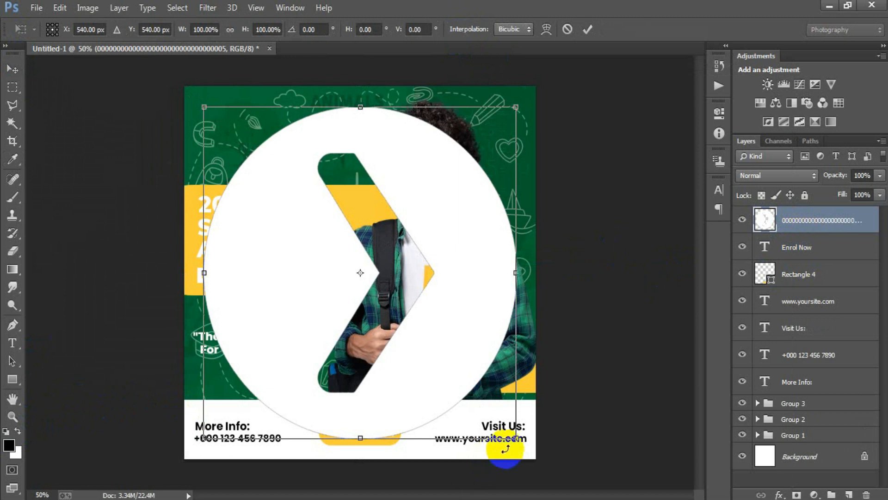
{"action": "left_click_drag", "start_coordinate": [514, 436], "coordinate": [329, 437]}
{"action": "left_click", "coordinate": [587, 29]}
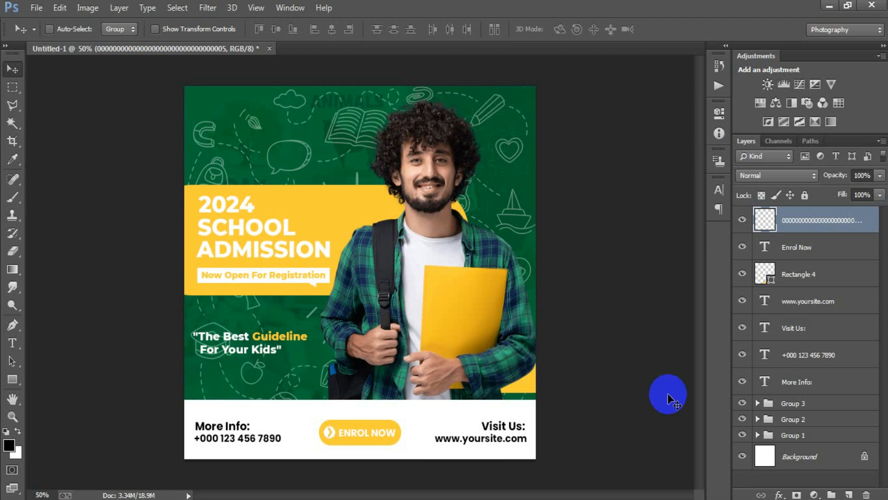
{"action": "left_click", "coordinate": [802, 254]}
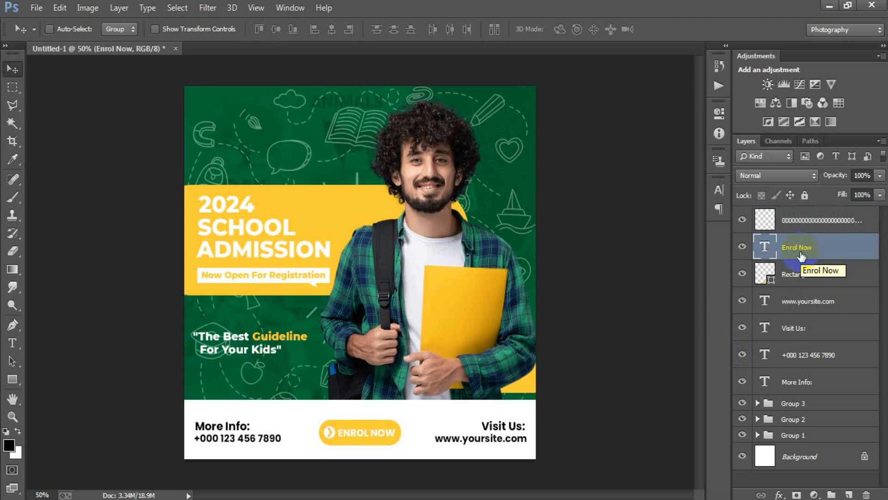
Group the arrow icon, Enrol Now, Rectangle 4 and the four contact text layers together.
{"action": "left_click", "coordinate": [807, 220]}
{"action": "left_click", "coordinate": [799, 373], "text": "shift"}
{"action": "key", "text": "ctrl+g"}
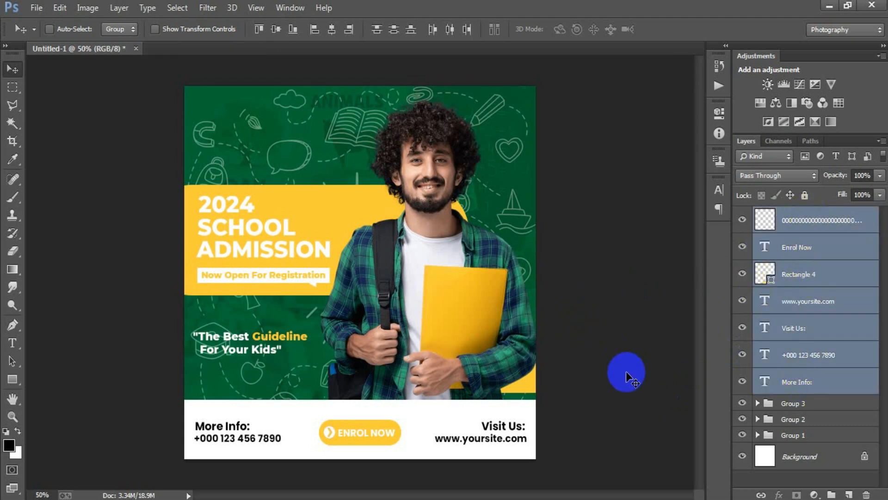
{"action": "key", "text": "ctrl+plus"}
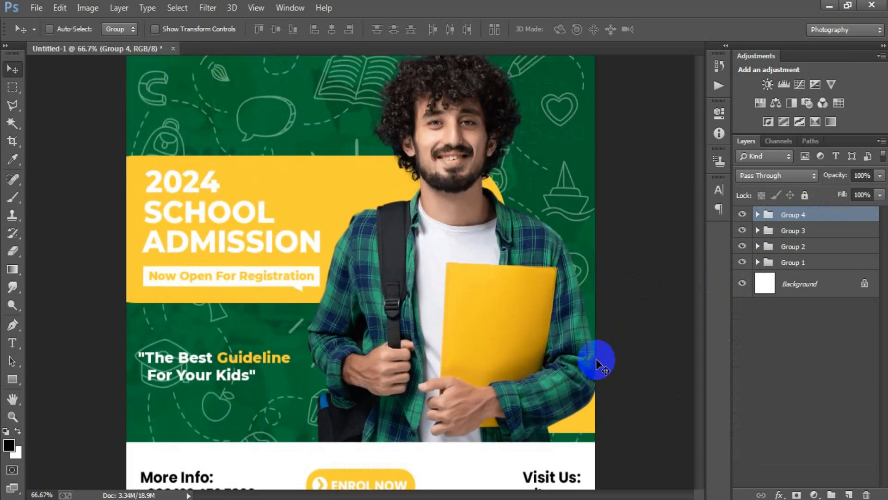
{"action": "scroll", "coordinate": [507, 269], "scroll_direction": "up", "scroll_amount": 4}
{"action": "scroll", "coordinate": [507, 269], "scroll_direction": "down", "scroll_amount": 3}
{"action": "scroll", "coordinate": [506, 288], "scroll_direction": "down", "scroll_amount": 3}
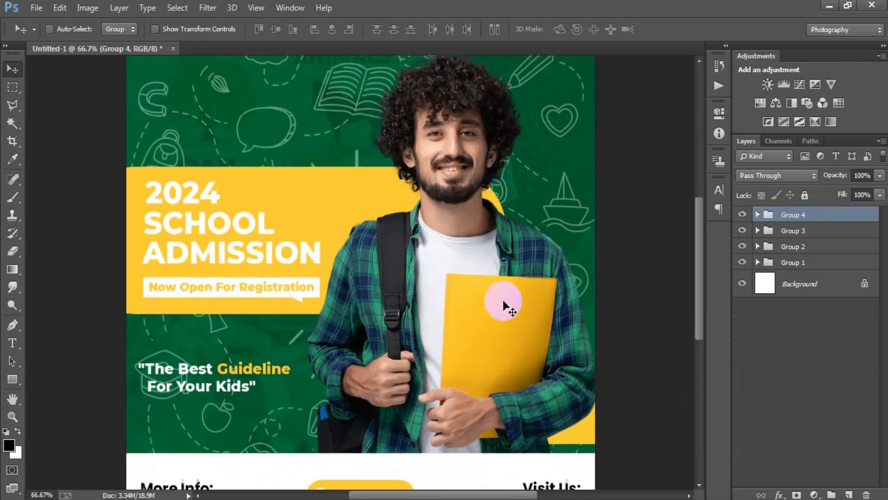
{"action": "key", "text": "ctrl+minus"}
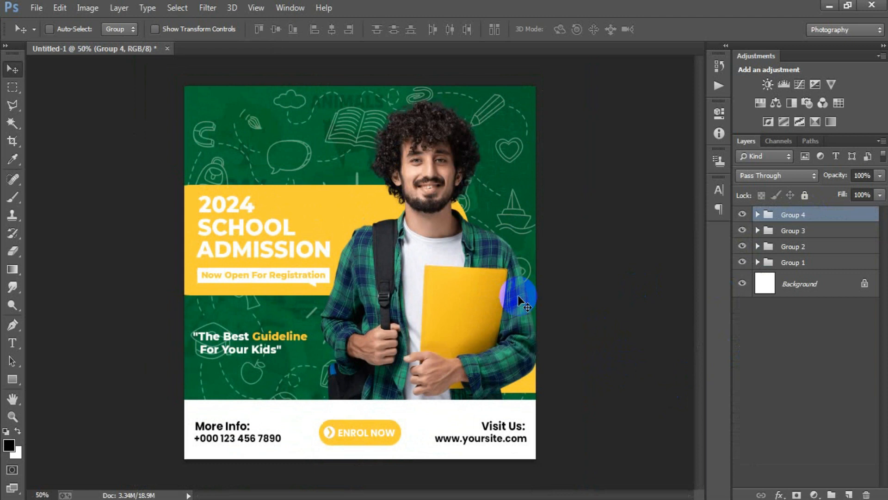